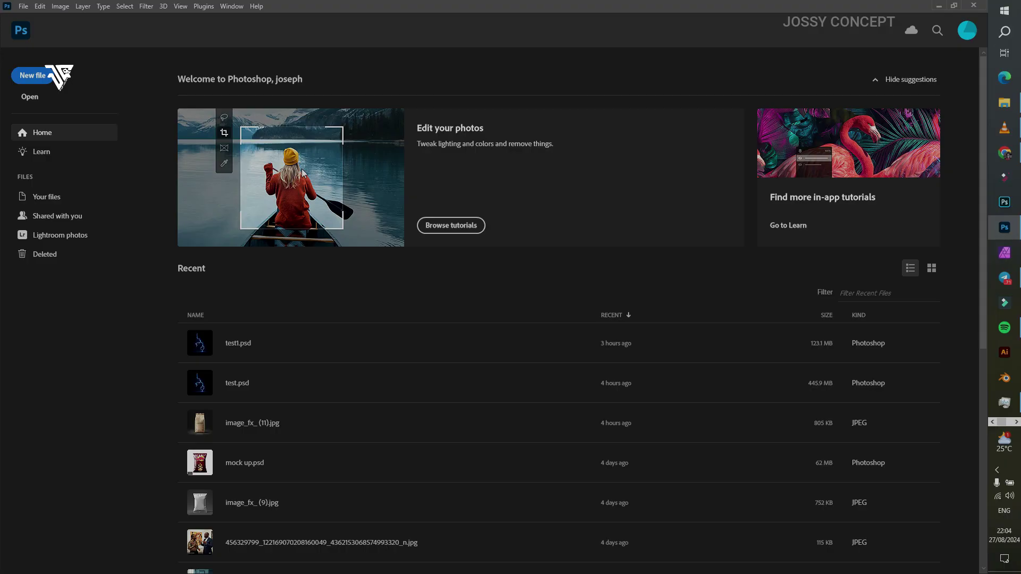
Step: Create a new white 2000 × 2000 px document at 500 pixels/cm
{"action": "left_click", "coordinate": [23, 6]}
{"action": "left_click", "coordinate": [27, 18]}
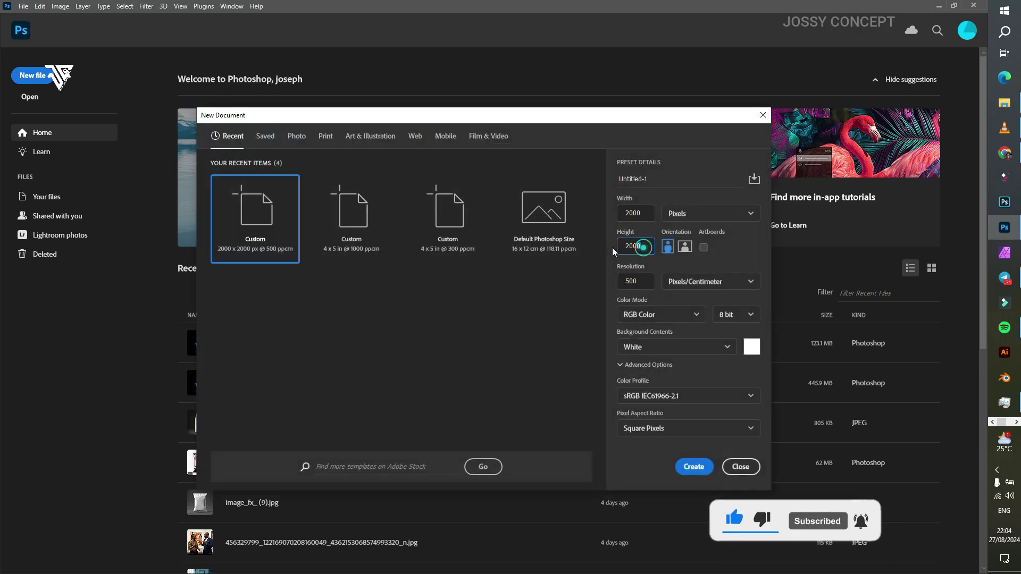
{"action": "left_click", "coordinate": [636, 281]}
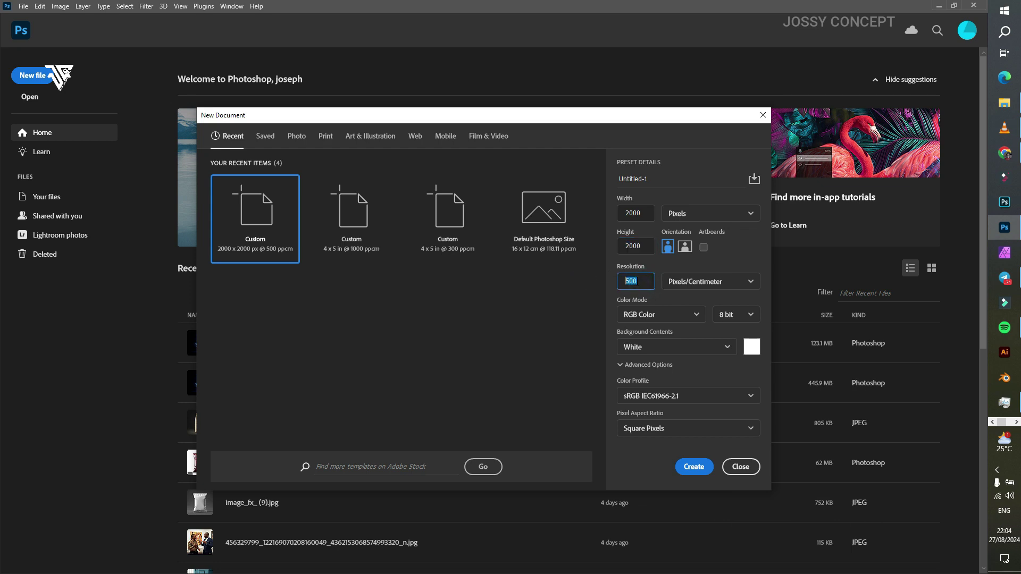
{"action": "left_click", "coordinate": [693, 467]}
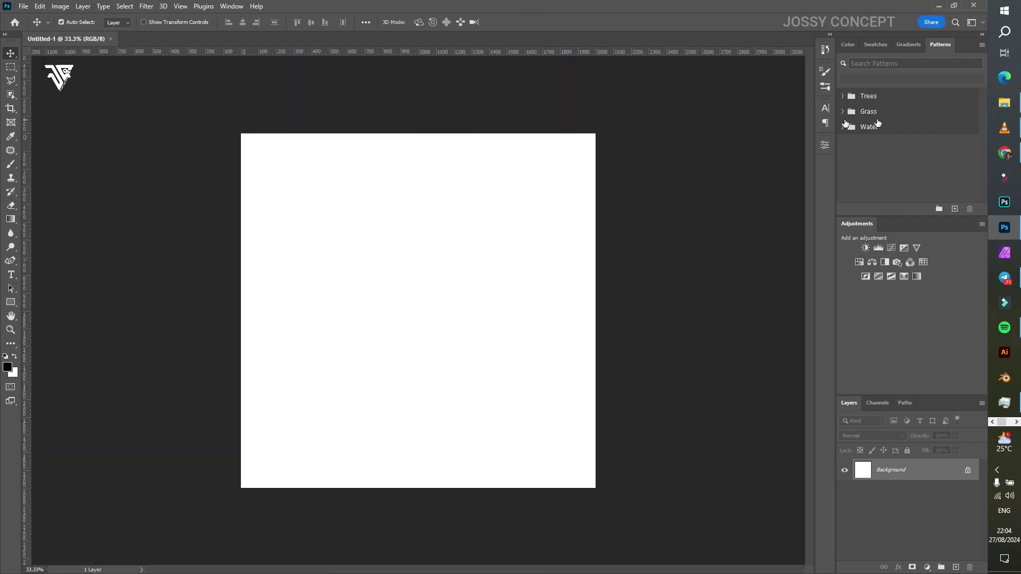
Step: In the Optics Plus Library, switch to large icons and open the Artificial Embers folder
{"action": "left_click", "coordinate": [1003, 103]}
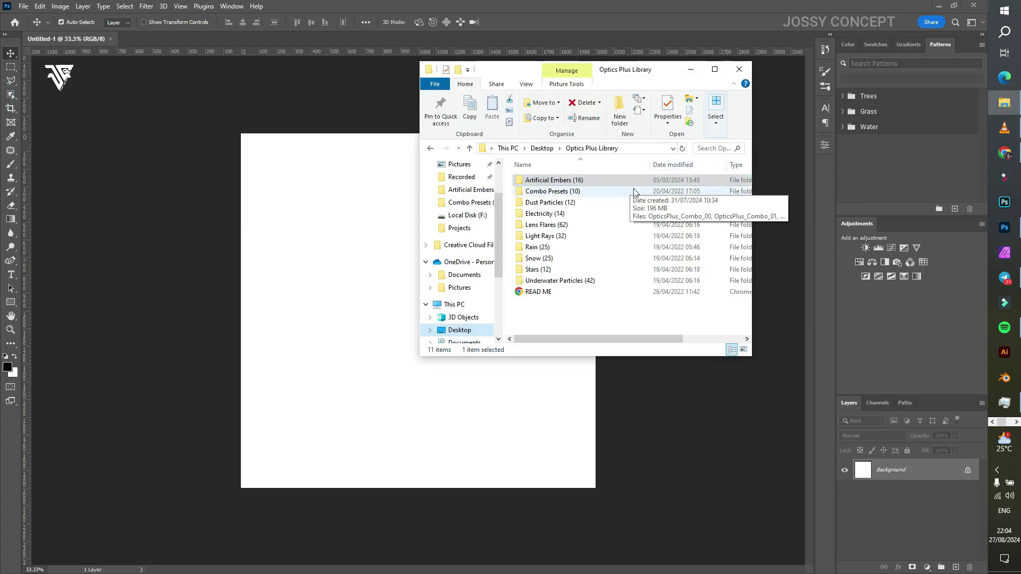
{"action": "left_click", "coordinate": [581, 182]}
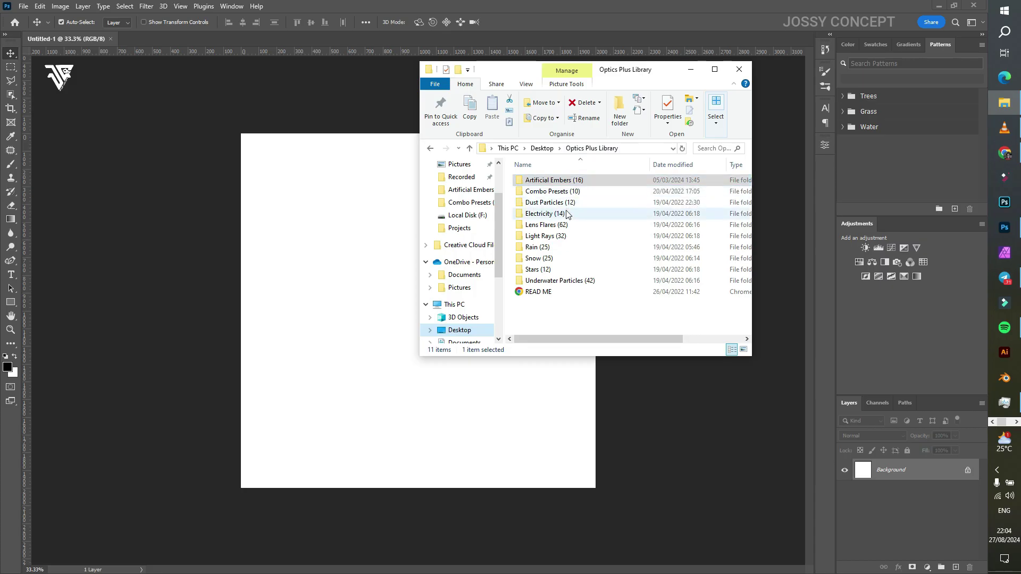
{"action": "left_click", "coordinate": [744, 350]}
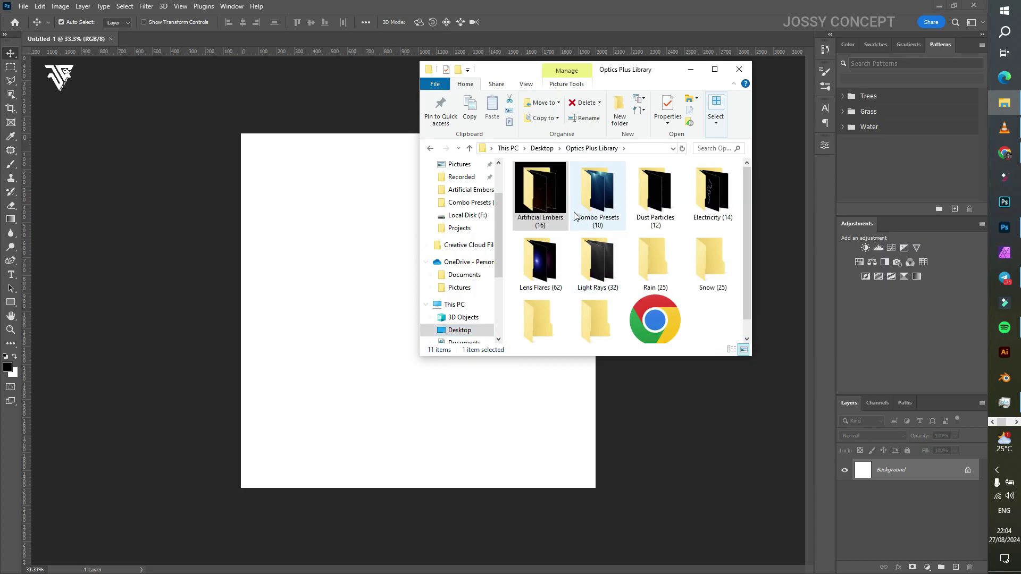
{"action": "double_click", "coordinate": [549, 192]}
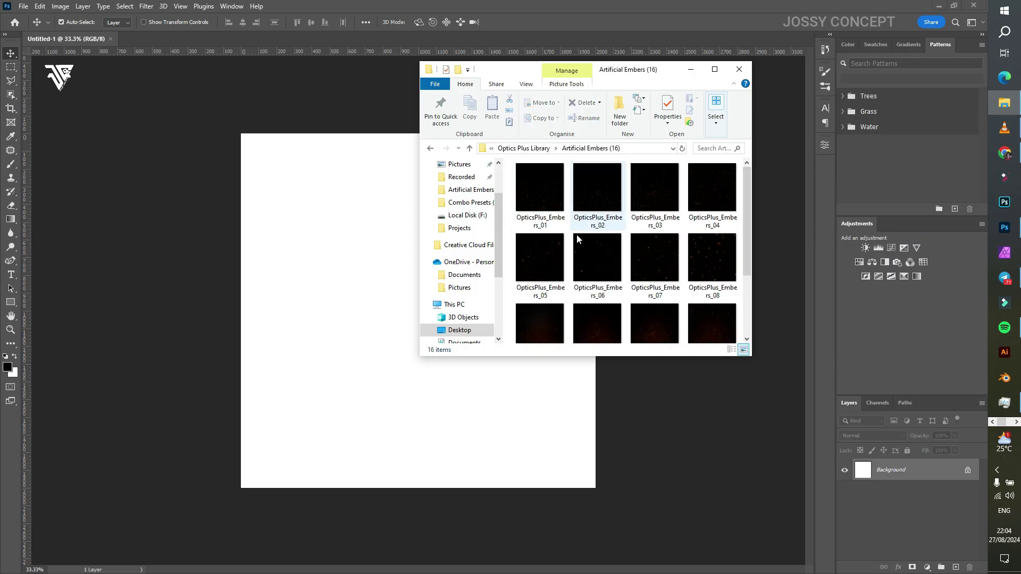
Step: Select all 16 ember images in the Artificial Embers folder
{"action": "left_click", "coordinate": [544, 203]}
{"action": "scroll", "coordinate": [548, 204], "scroll_direction": "down", "scroll_amount": 1}
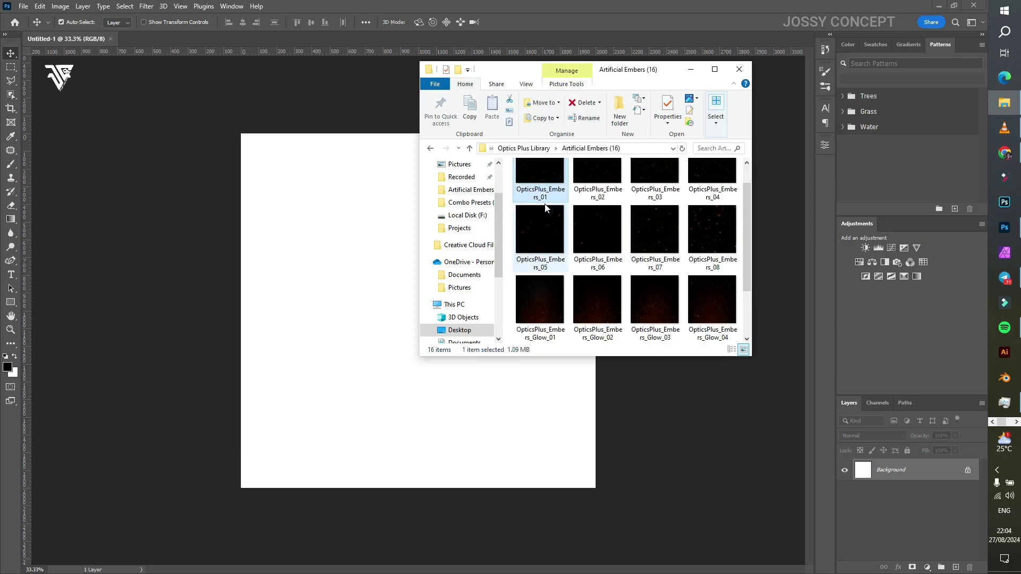
{"action": "left_click", "coordinate": [614, 191]}
{"action": "scroll", "coordinate": [600, 224], "scroll_direction": "down", "scroll_amount": 1}
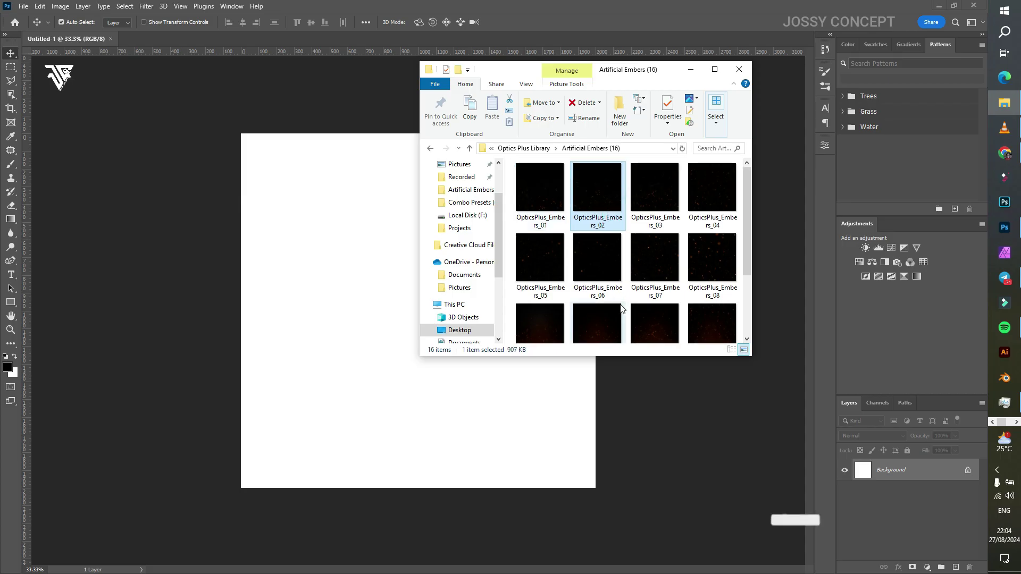
{"action": "left_click", "coordinate": [610, 288]}
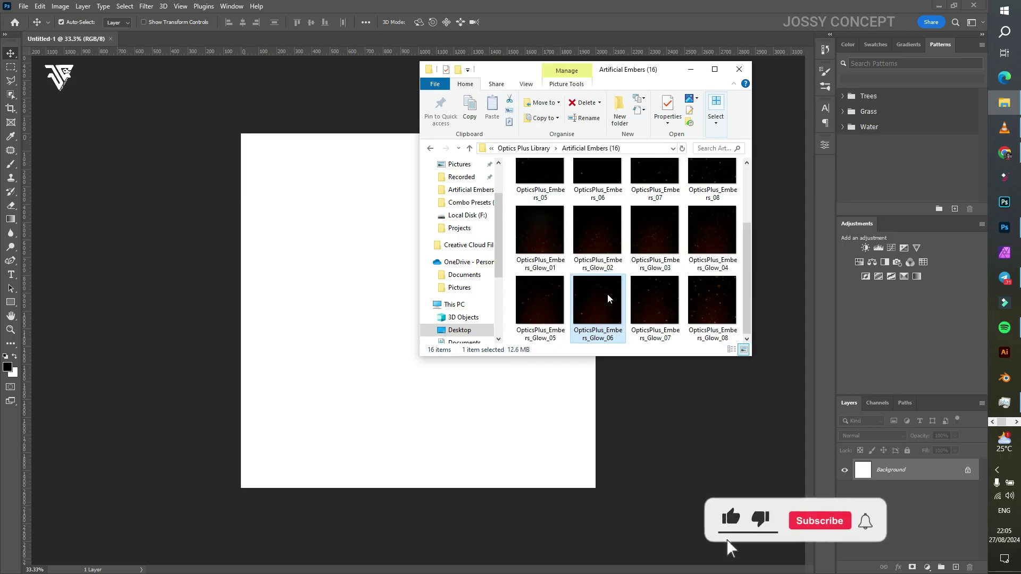
{"action": "key", "text": "ctrl+a"}
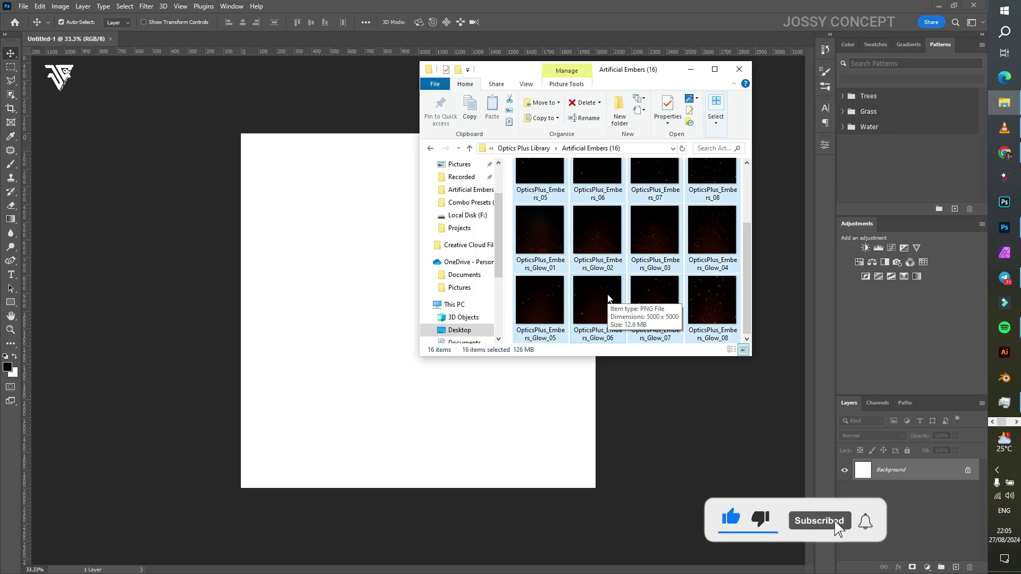
Step: Drop the 16 ember images onto the canvas and commit them as separate layers
{"action": "left_click_drag", "start_coordinate": [604, 298], "coordinate": [326, 367]}
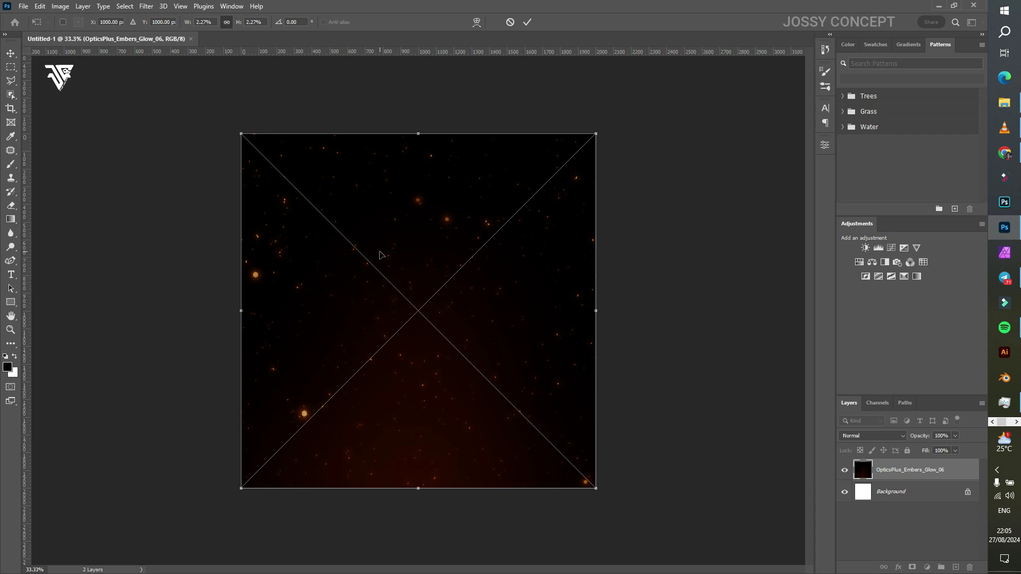
{"action": "key", "text": "Return"}
{"action": "key", "text": "Return"}
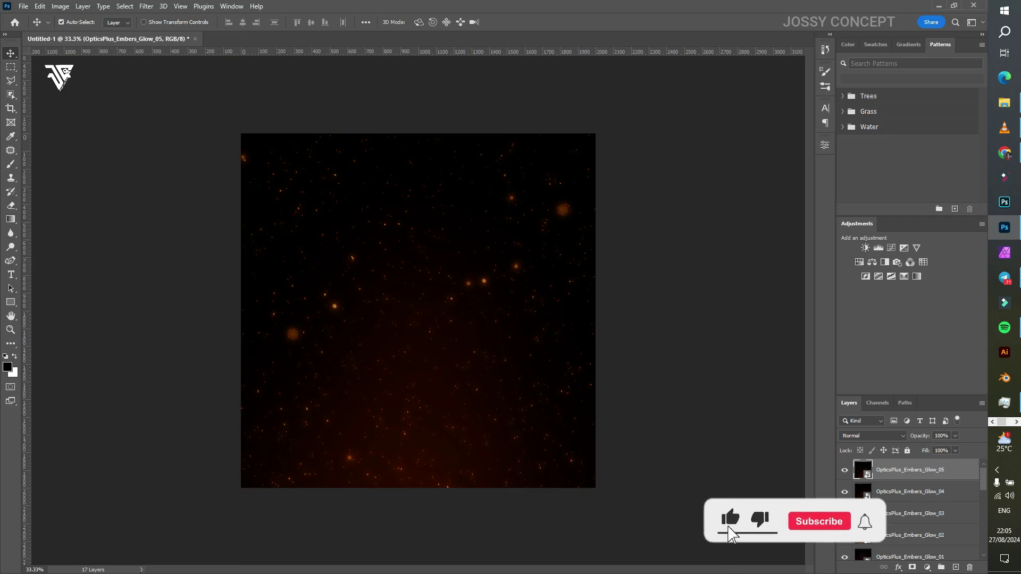
{"action": "left_click", "coordinate": [141, 570]}
{"action": "left_click", "coordinate": [176, 445]}
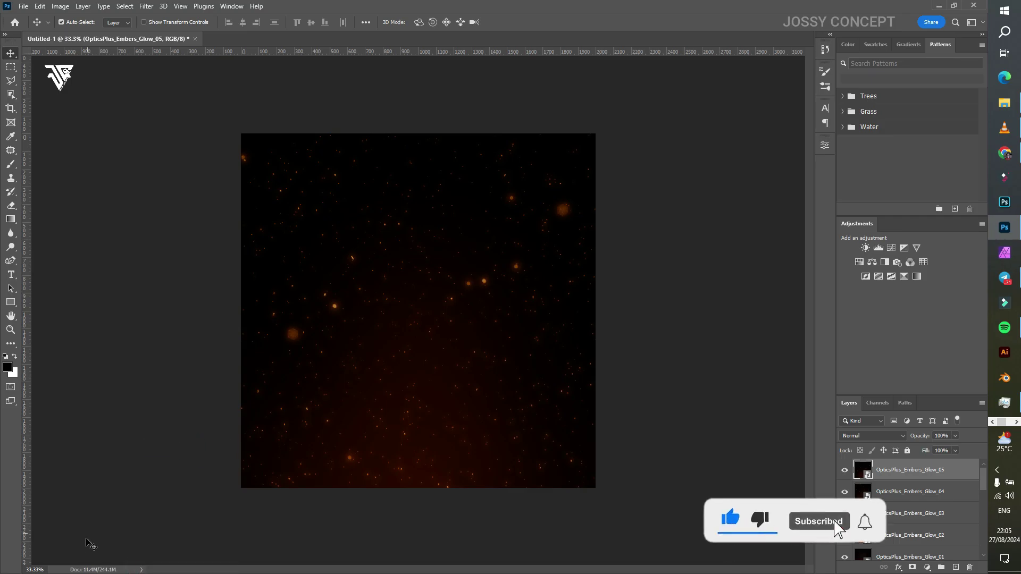
{"action": "left_click", "coordinate": [141, 569]}
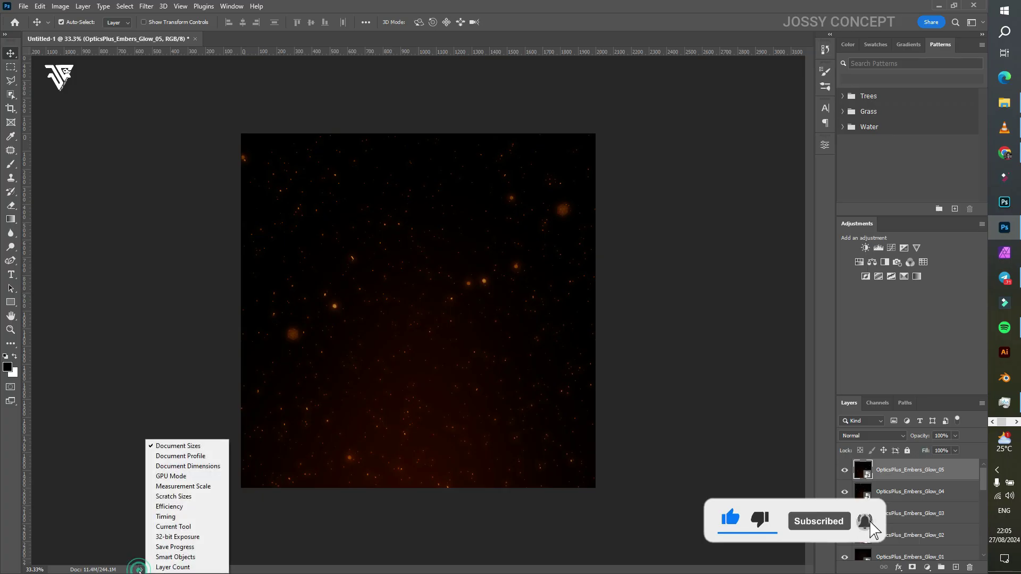
{"action": "left_click", "coordinate": [194, 455]}
{"action": "left_click", "coordinate": [140, 569]}
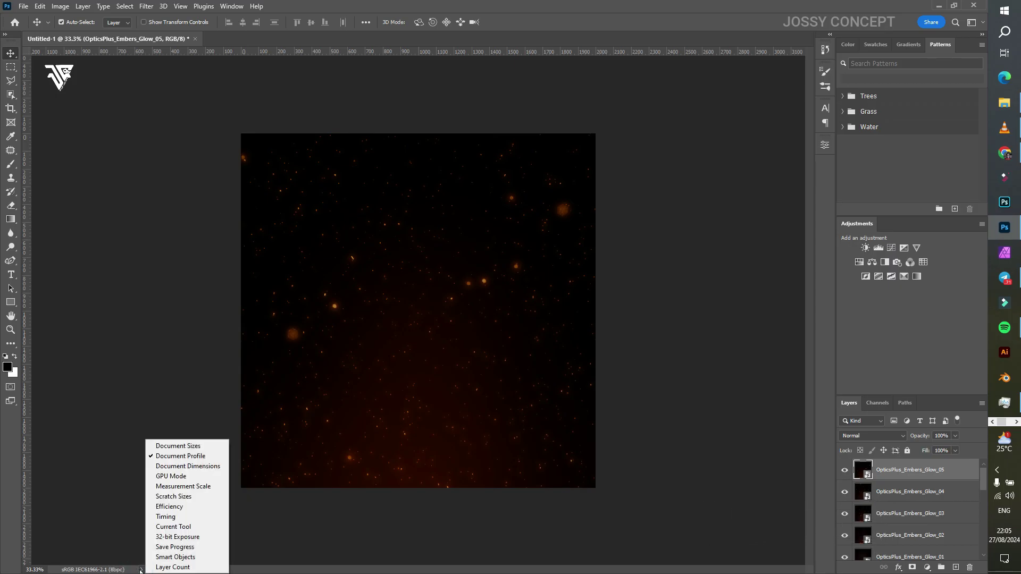
{"action": "left_click", "coordinate": [201, 467]}
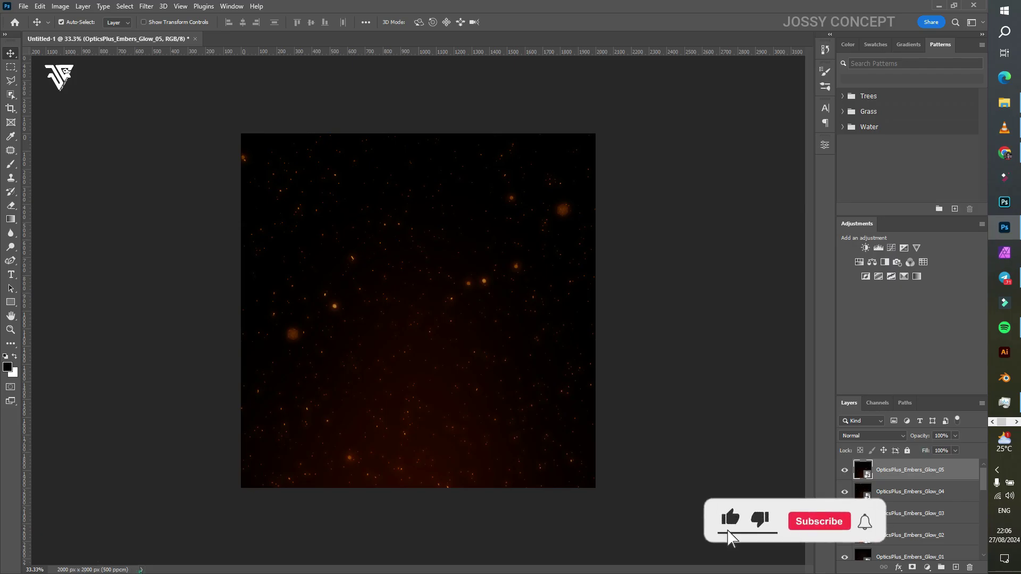
{"action": "left_click", "coordinate": [141, 570]}
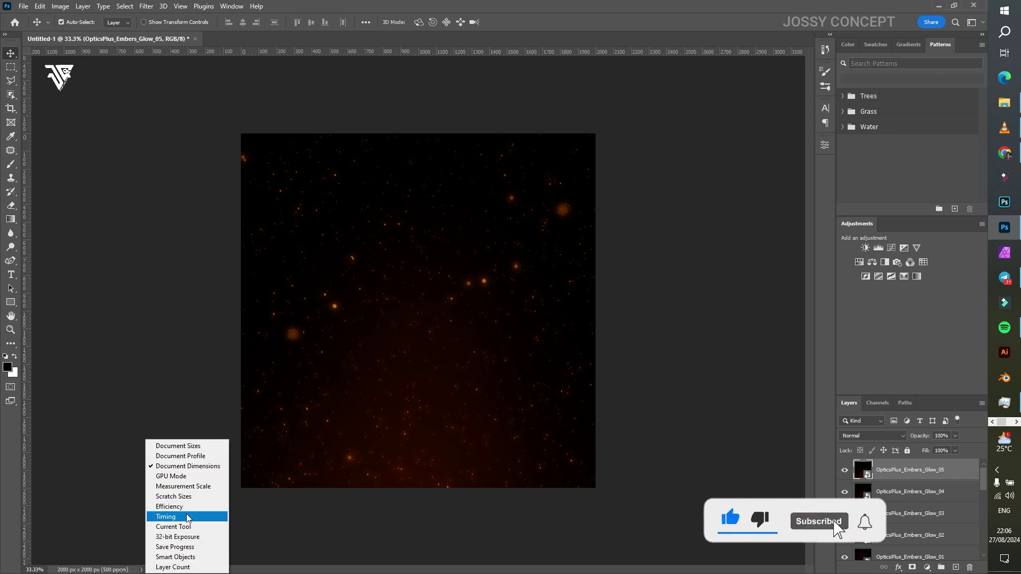
{"action": "left_click", "coordinate": [176, 567]}
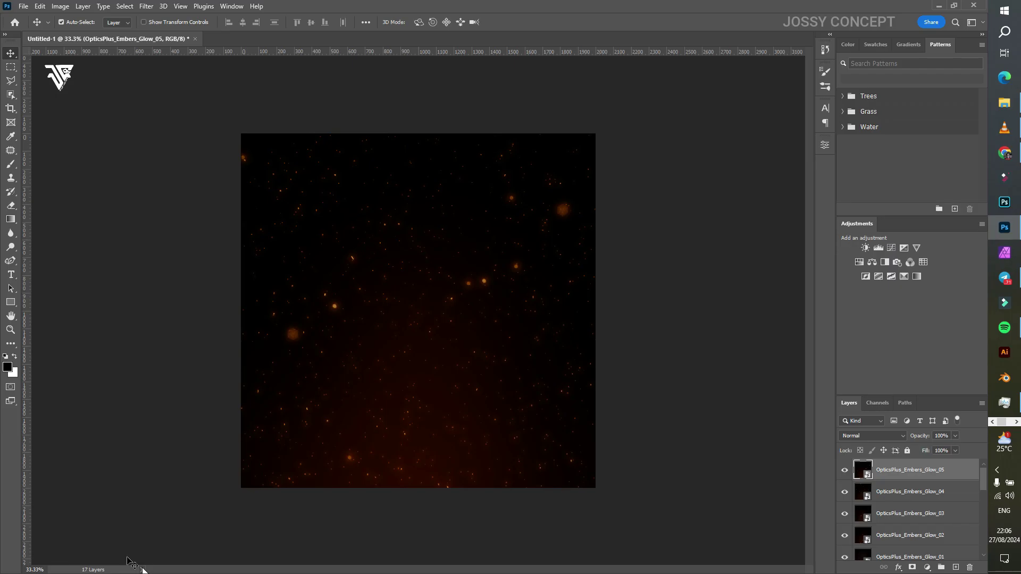
Step: In Explorer, go back up to Optics Plus Library and open the Combo Presets folder
{"action": "left_click", "coordinate": [40, 6]}
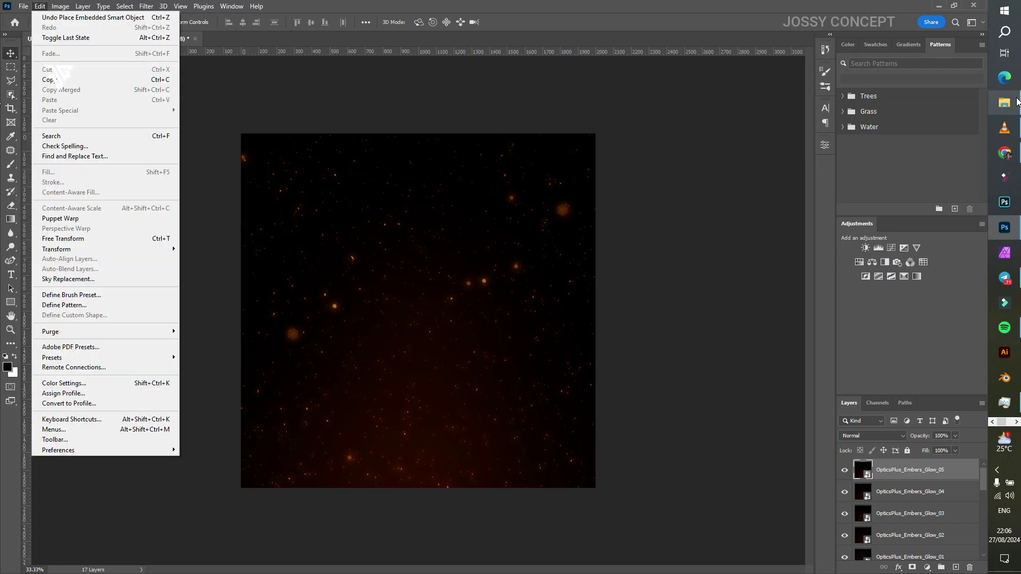
{"action": "left_click", "coordinate": [1004, 103]}
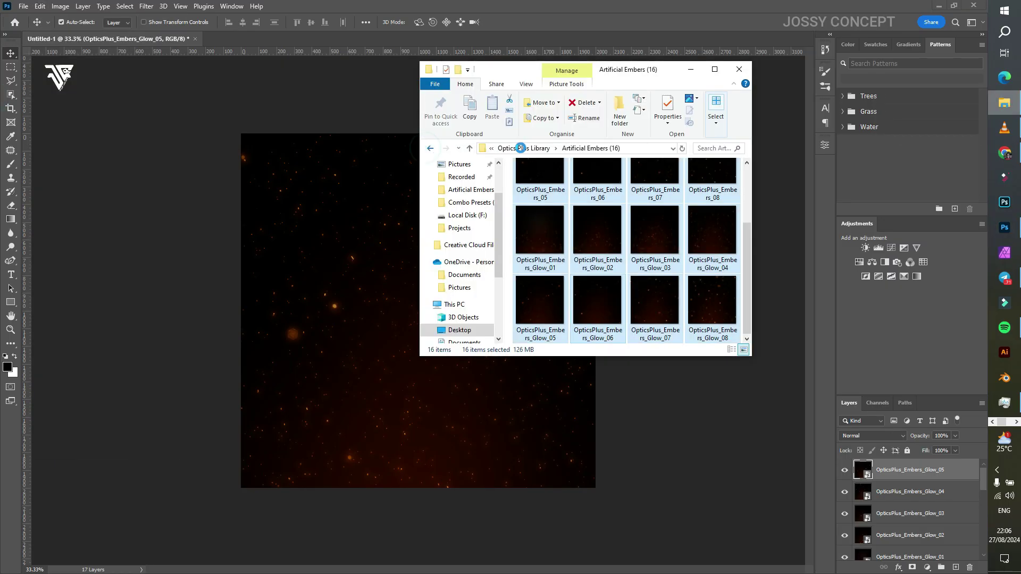
{"action": "left_click", "coordinate": [521, 150]}
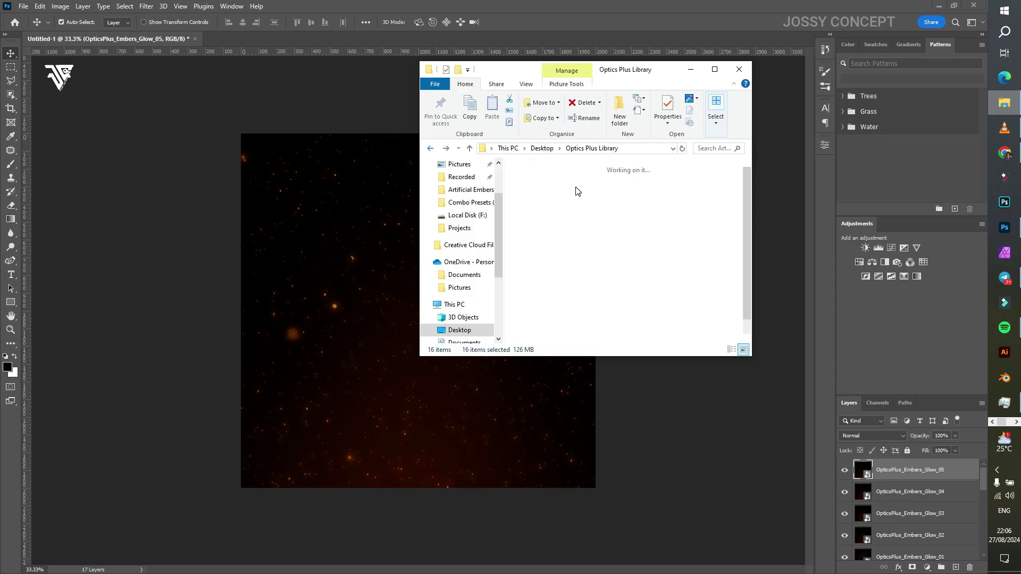
{"action": "left_click", "coordinate": [612, 209]}
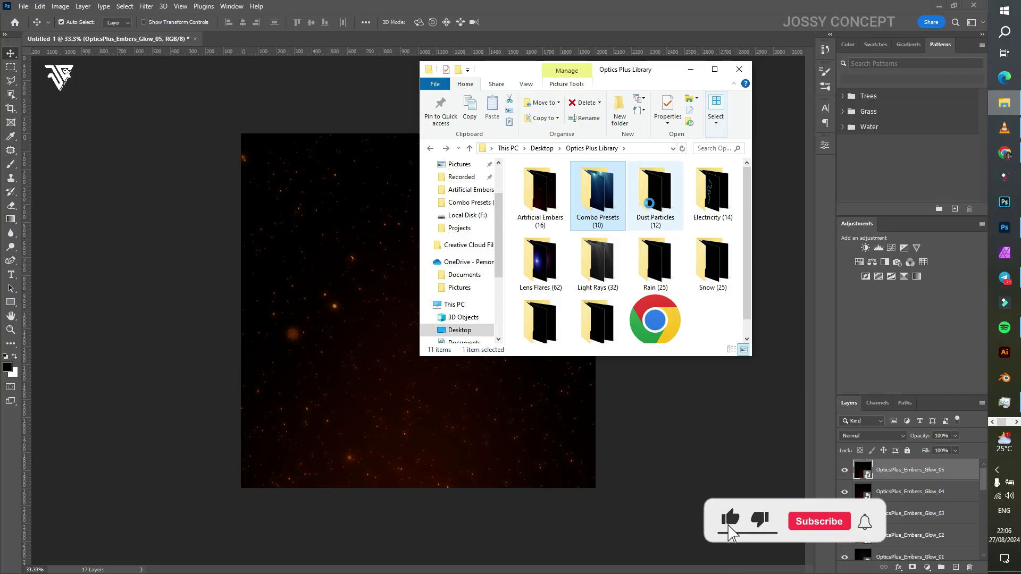
{"action": "double_click", "coordinate": [608, 206]}
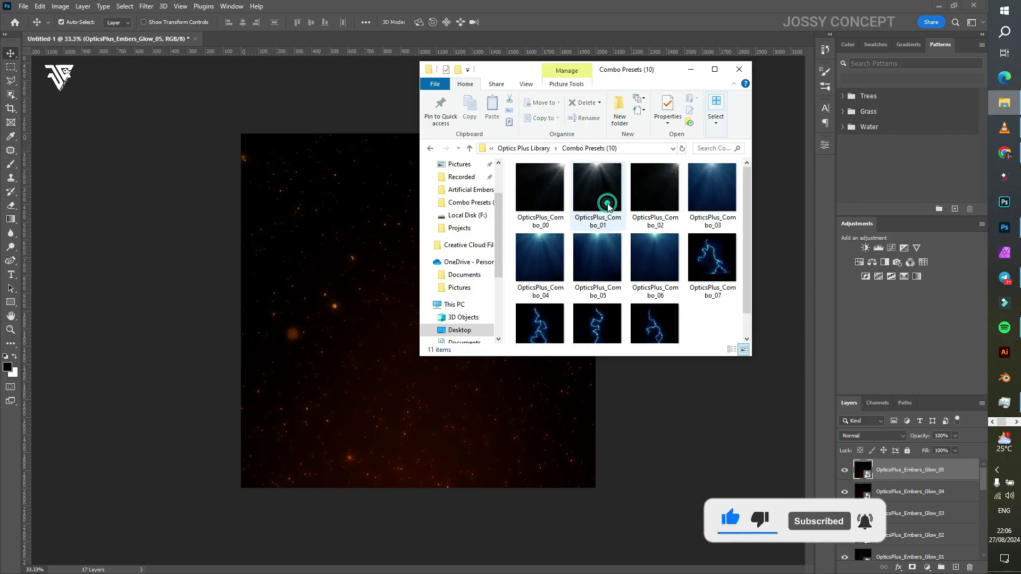
Step: Select all 11 combo images and drop them onto the Photoshop canvas
{"action": "left_click", "coordinate": [607, 206]}
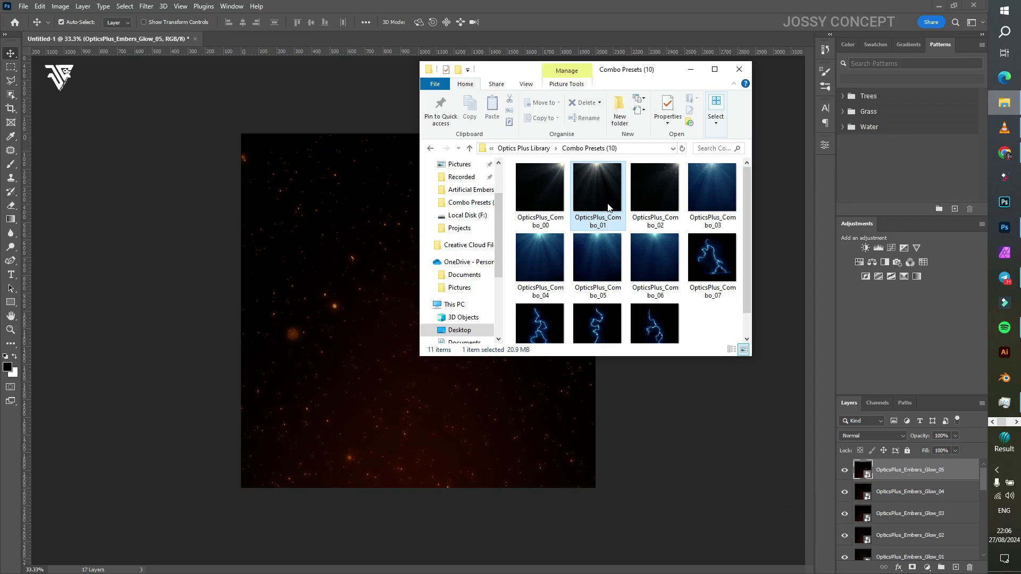
{"action": "key", "text": "ctrl+a"}
{"action": "left_click_drag", "start_coordinate": [591, 201], "coordinate": [372, 349]}
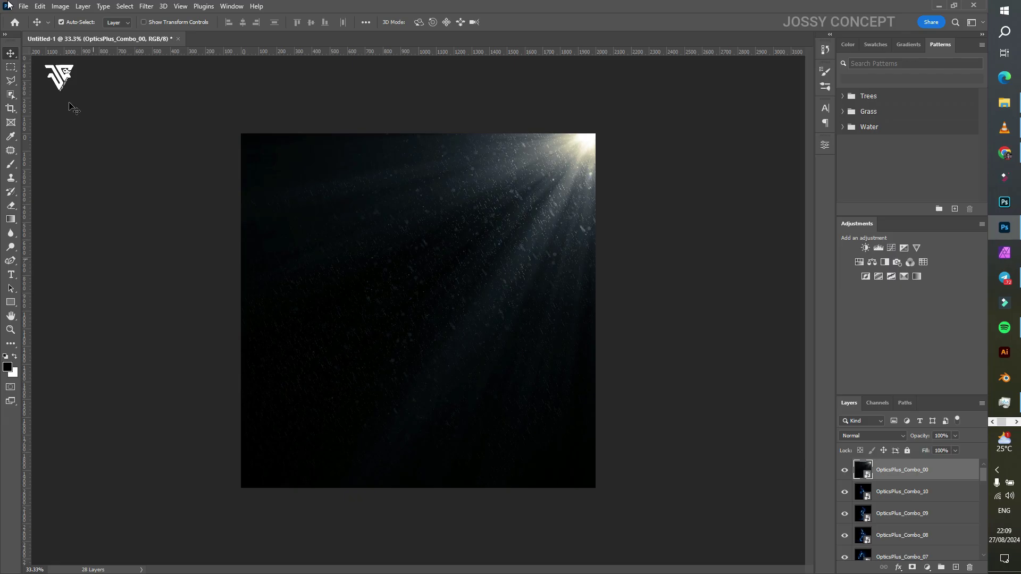
Step: Save the 28-layer document as test.psd in the Desktop test folder
{"action": "left_click", "coordinate": [23, 6]}
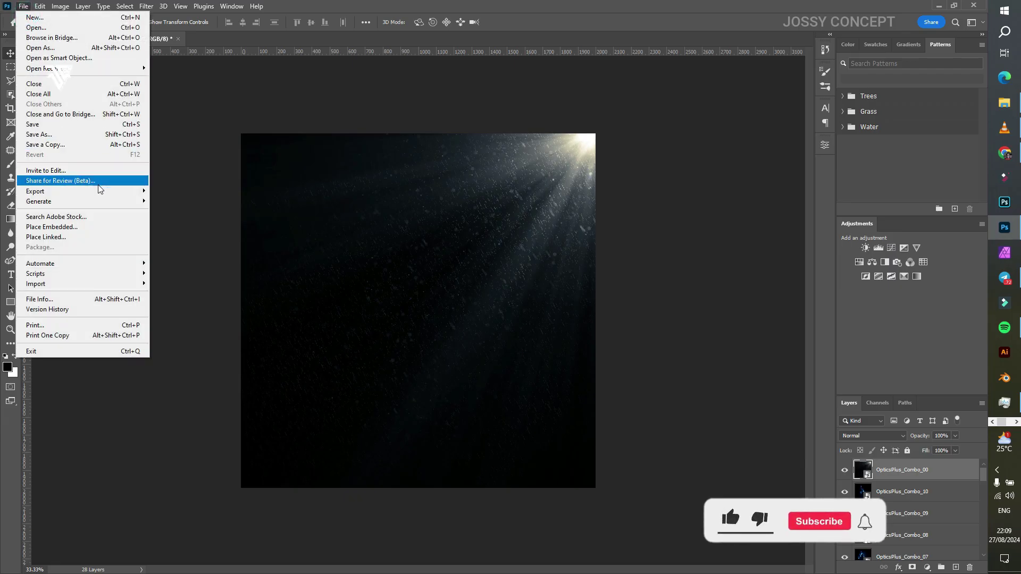
{"action": "left_click", "coordinate": [49, 124]}
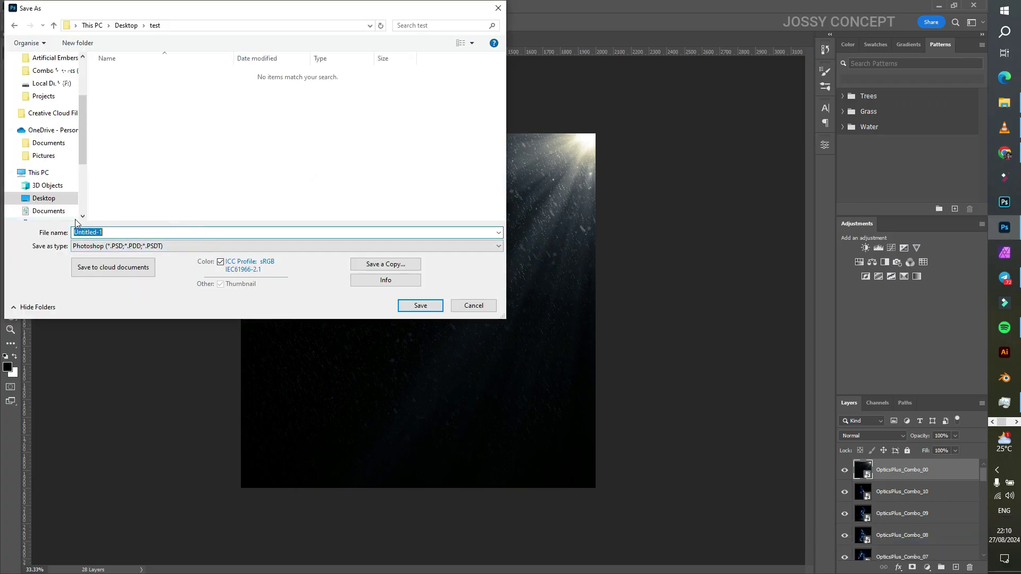
{"action": "type", "text": "test"}
{"action": "left_click", "coordinate": [412, 307]}
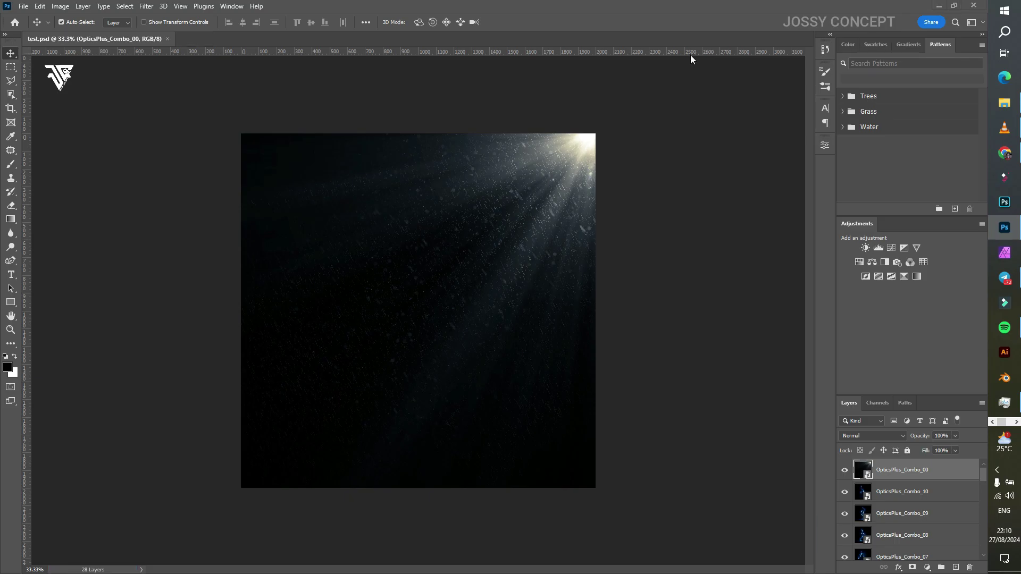
{"action": "left_click", "coordinate": [1006, 100]}
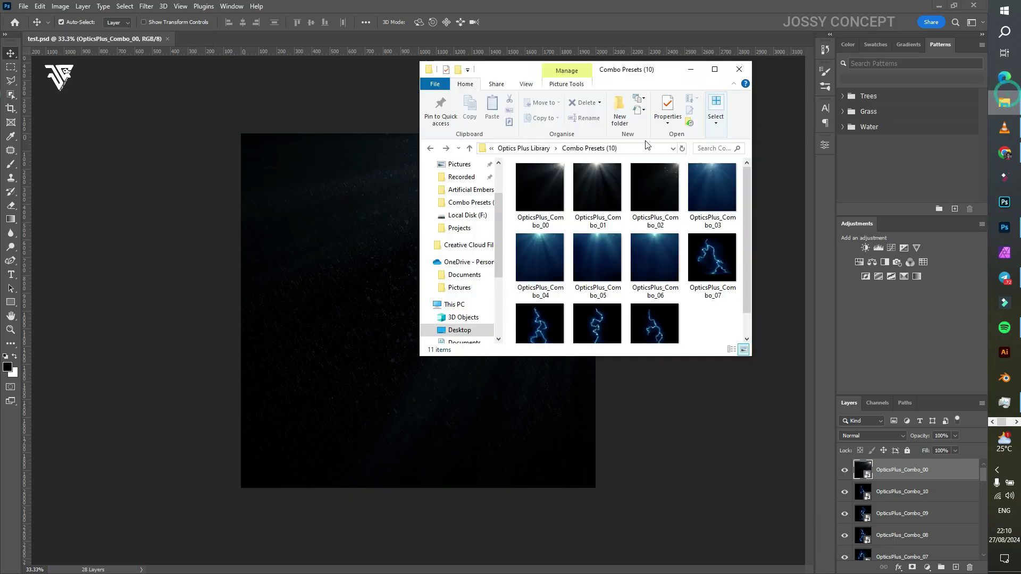
Step: Check test.psd's file size (450 MB) in the Desktop test folder, then return to Photoshop
{"action": "left_click", "coordinate": [440, 330]}
{"action": "double_click", "coordinate": [587, 267]}
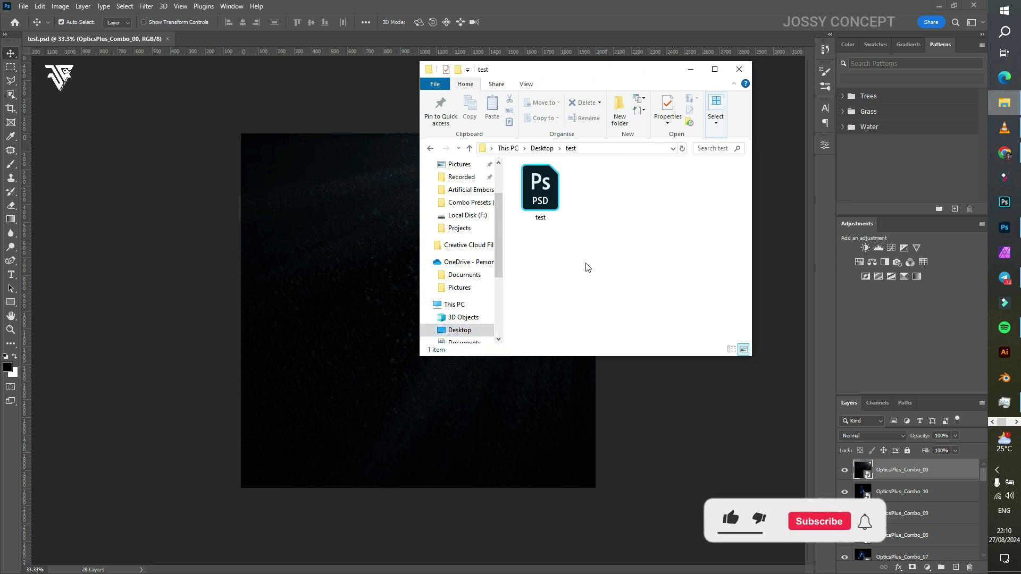
{"action": "left_click", "coordinate": [541, 192]}
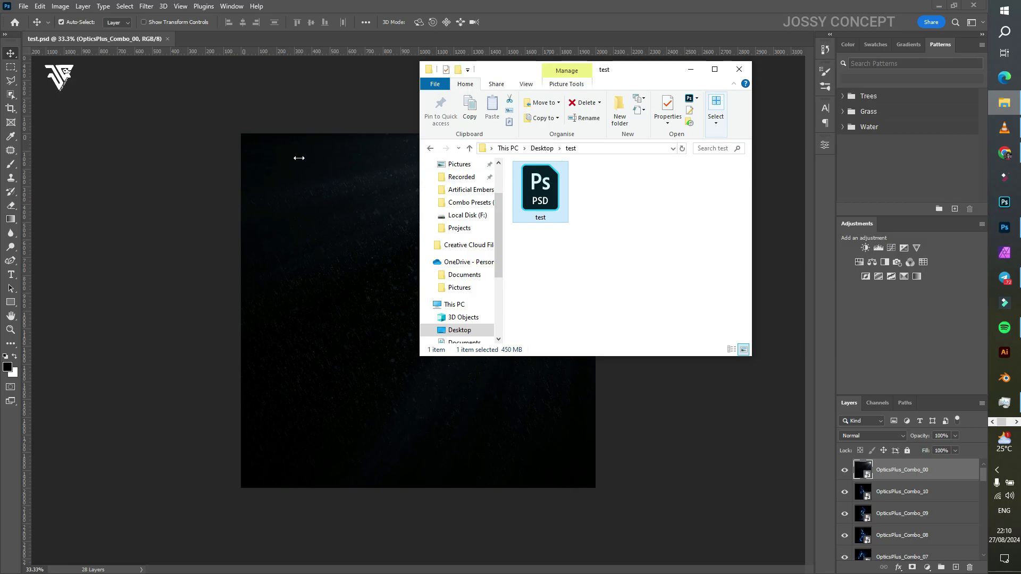
{"action": "left_click", "coordinate": [337, 105]}
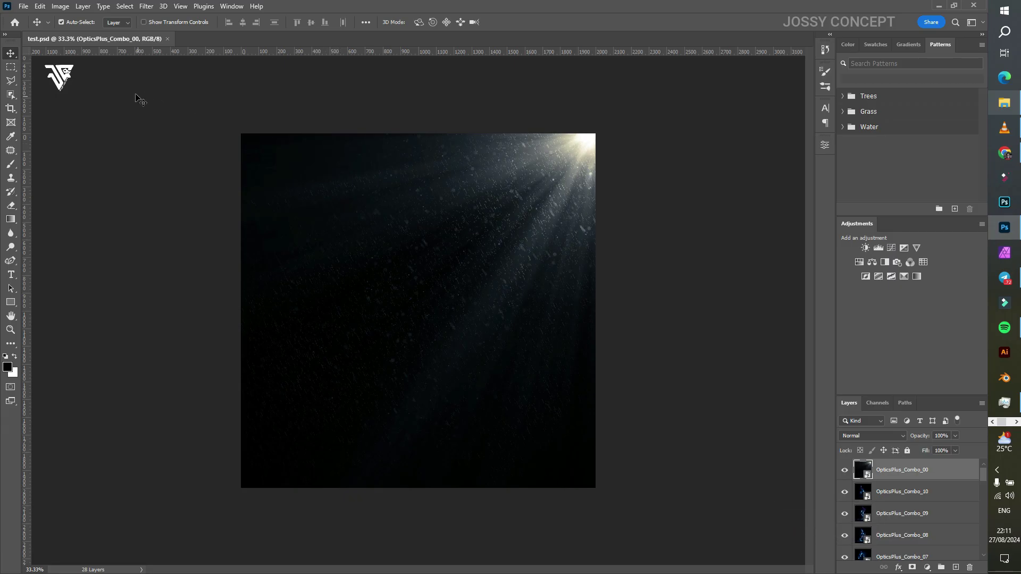
Step: Create another white 2000 × 2000 px, 500 ppcm document with Ctrl+N
{"action": "left_click", "coordinate": [22, 6]}
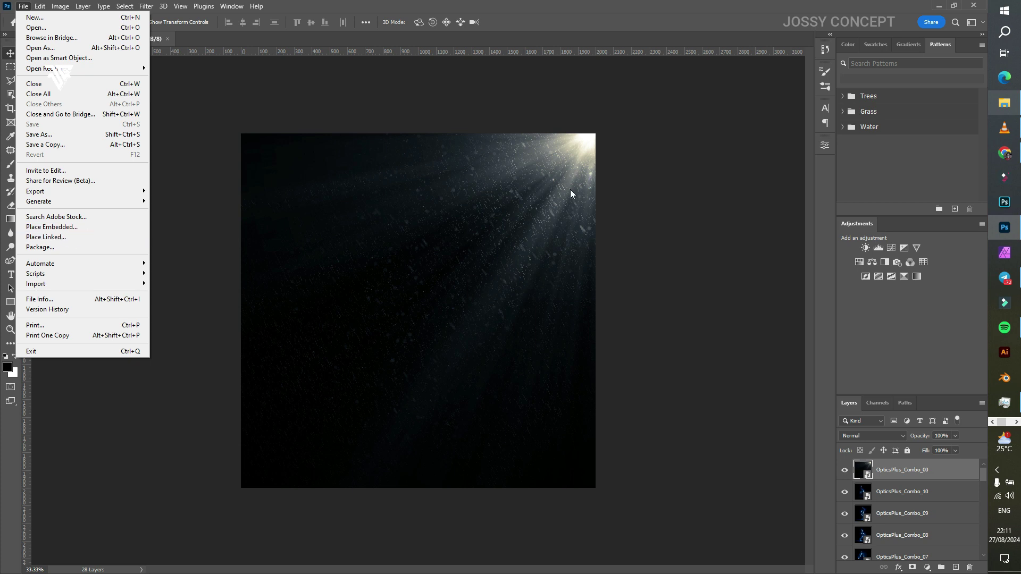
{"action": "key", "text": "ctrl+n"}
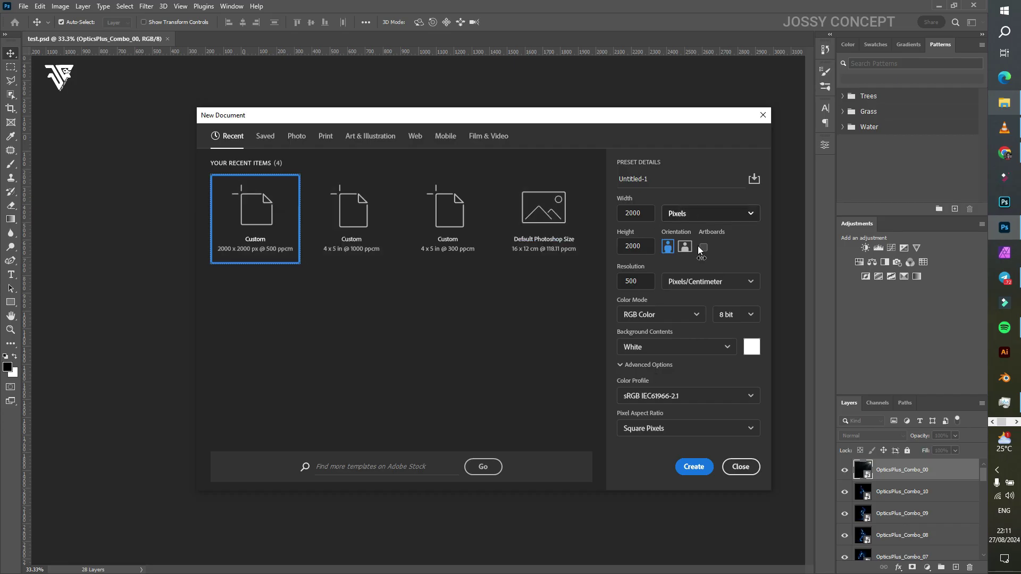
{"action": "left_click", "coordinate": [692, 467]}
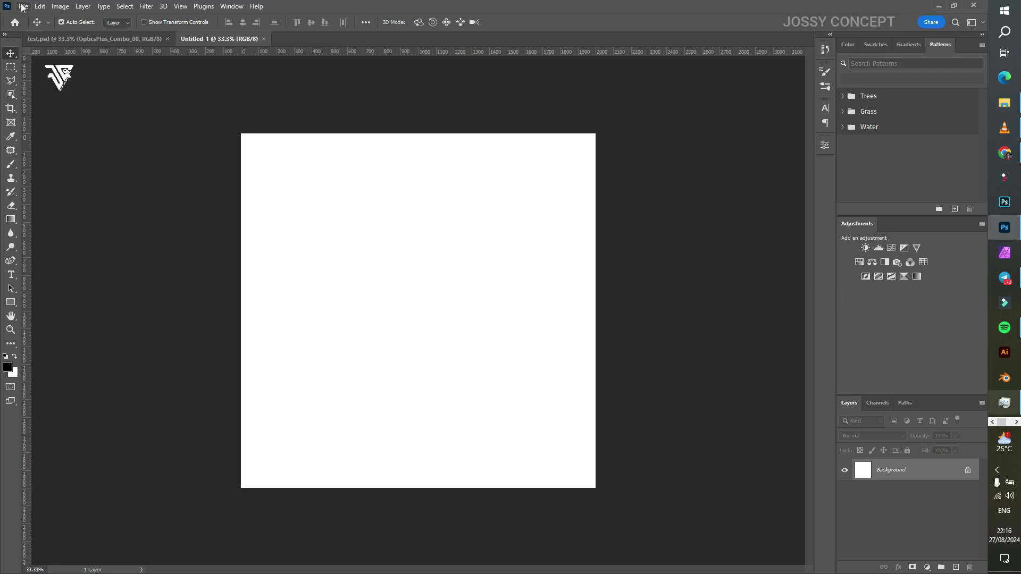
Step: Place OpticsPlus_Embers_01 through Embers_04 from Artificial Embers as linked layers
{"action": "left_click", "coordinate": [23, 6]}
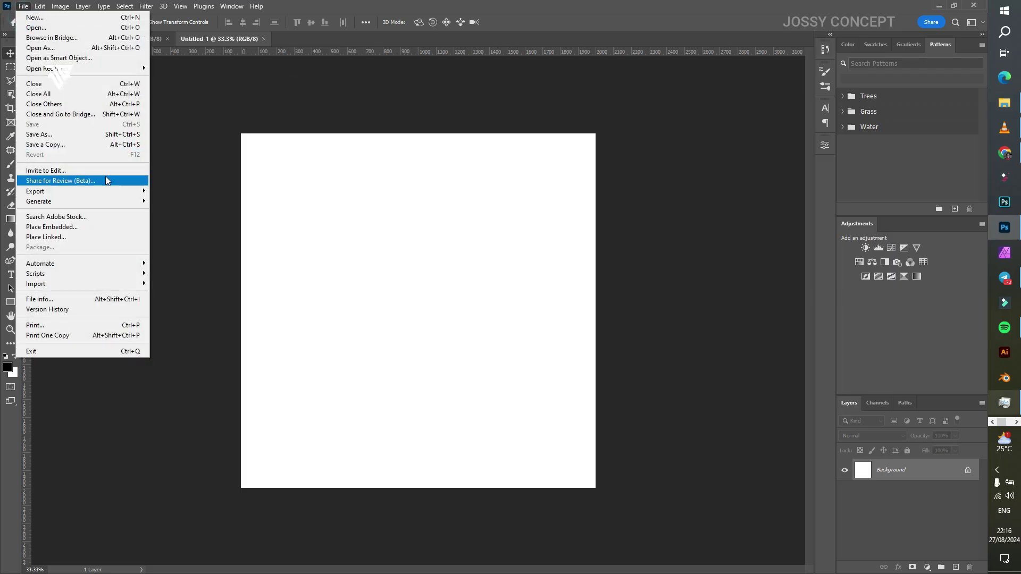
{"action": "left_click", "coordinate": [81, 237]}
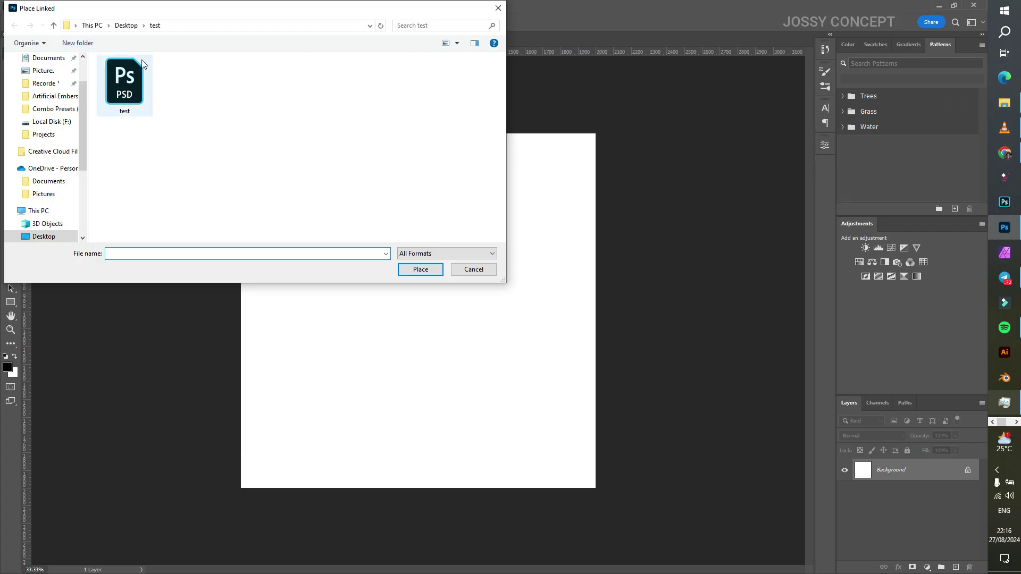
{"action": "left_click", "coordinate": [53, 97]}
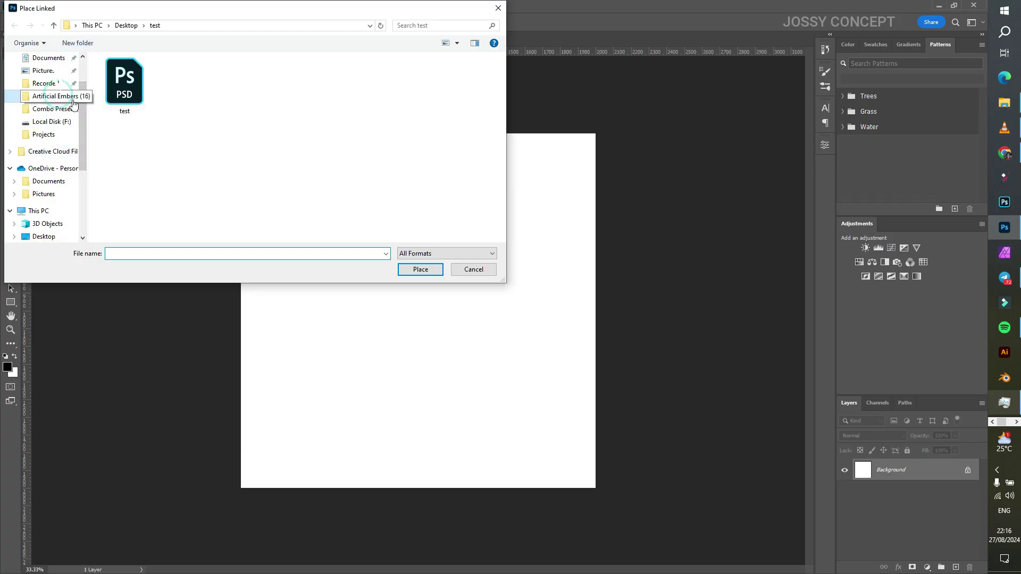
{"action": "left_click", "coordinate": [134, 91]}
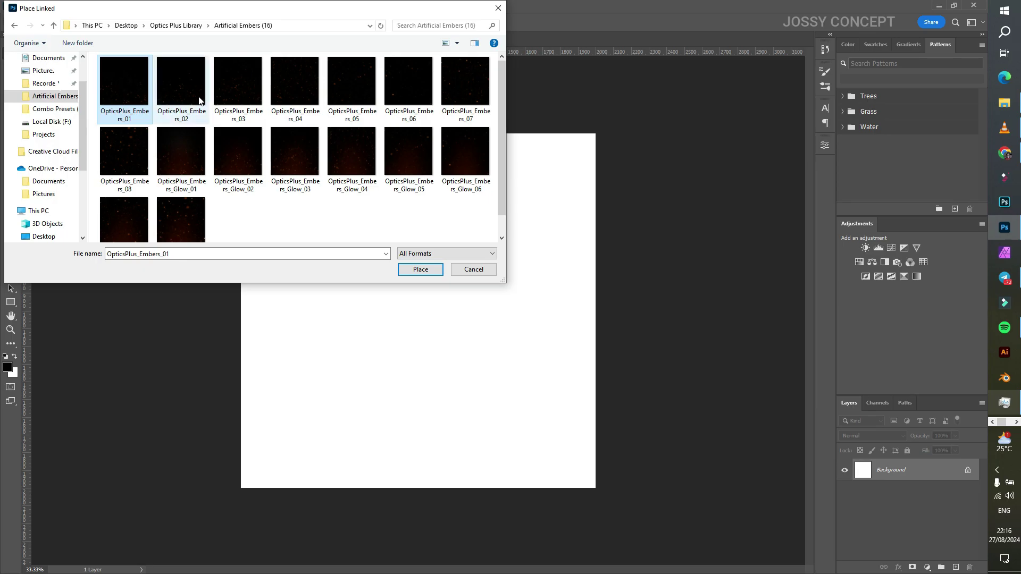
{"action": "double_click", "coordinate": [130, 84]}
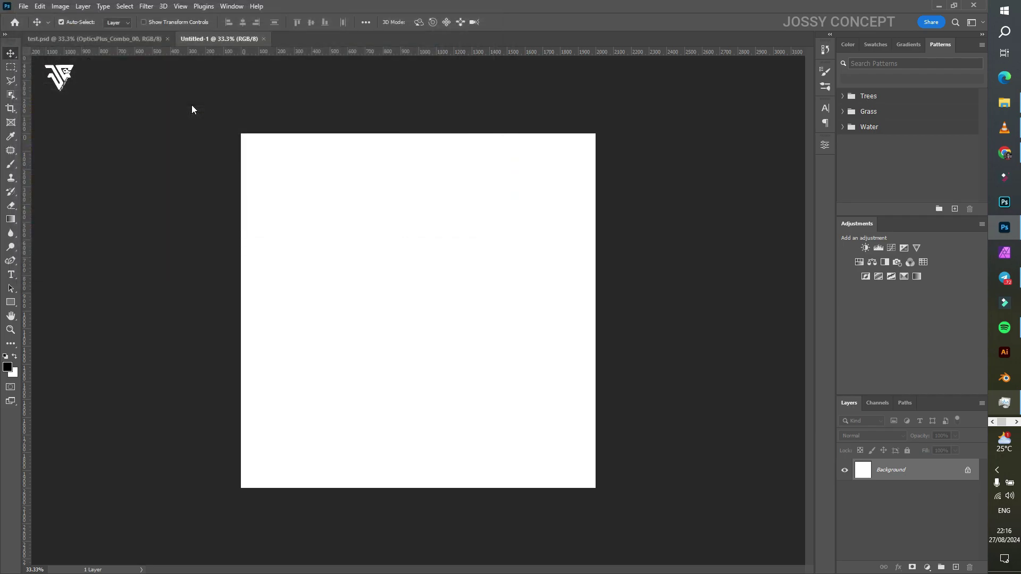
{"action": "left_click", "coordinate": [23, 7]}
{"action": "left_click", "coordinate": [32, 209]}
{"action": "double_click", "coordinate": [180, 80]}
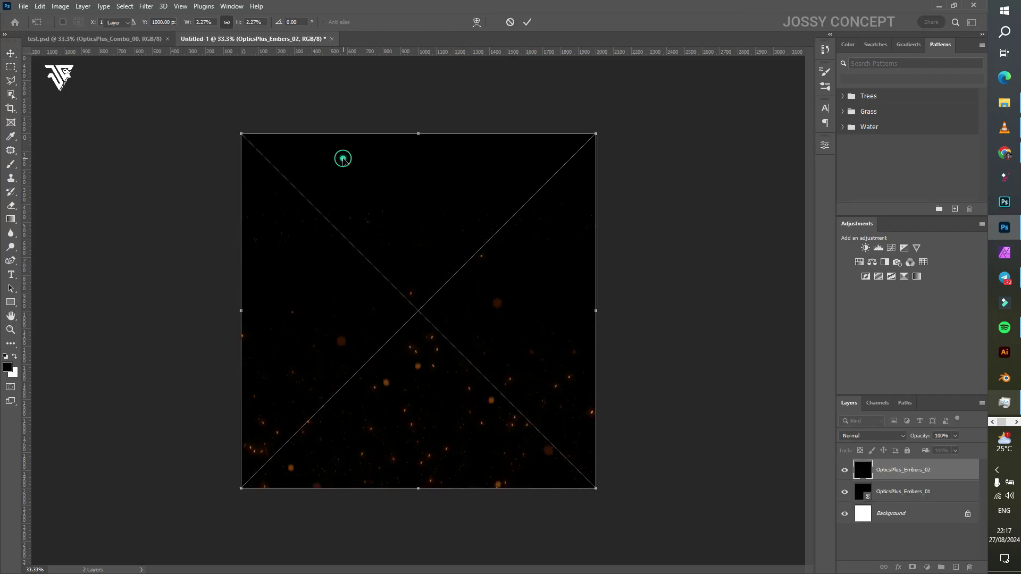
{"action": "key", "text": "Return"}
{"action": "left_click", "coordinate": [23, 6]}
{"action": "left_click", "coordinate": [32, 232]}
{"action": "double_click", "coordinate": [238, 81]}
{"action": "key", "text": "Return"}
{"action": "left_click", "coordinate": [23, 7]}
{"action": "left_click", "coordinate": [32, 233]}
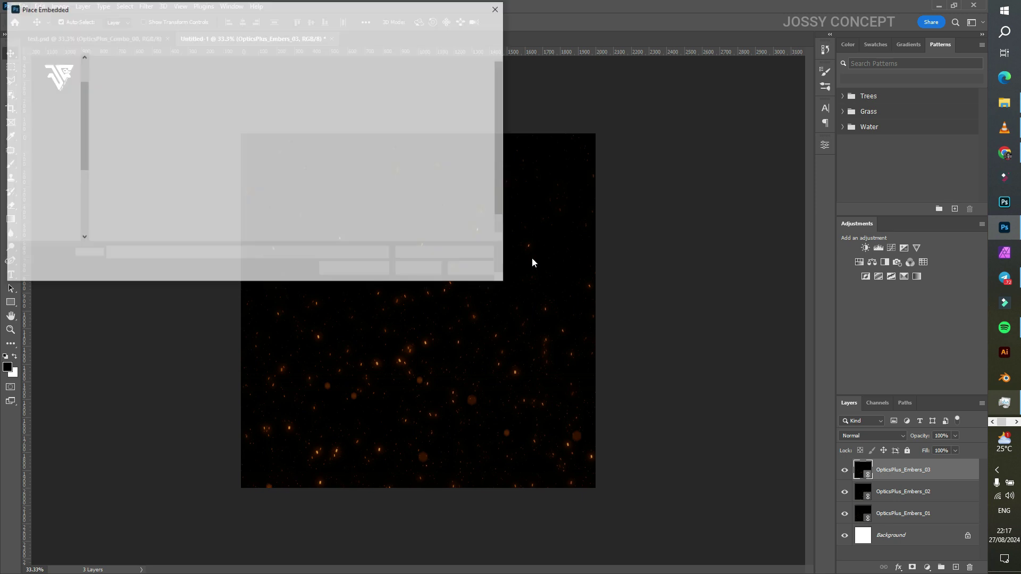
{"action": "left_click", "coordinate": [23, 7]}
{"action": "left_click", "coordinate": [32, 233]}
{"action": "double_click", "coordinate": [290, 80]}
{"action": "key", "text": "Return"}
Step: Place Embers_05 through Embers_08 as linked layers, committing each
{"action": "left_click", "coordinate": [23, 6]}
{"action": "left_click", "coordinate": [32, 232]}
{"action": "double_click", "coordinate": [351, 85]}
{"action": "key", "text": "Return"}
{"action": "left_click", "coordinate": [23, 6]}
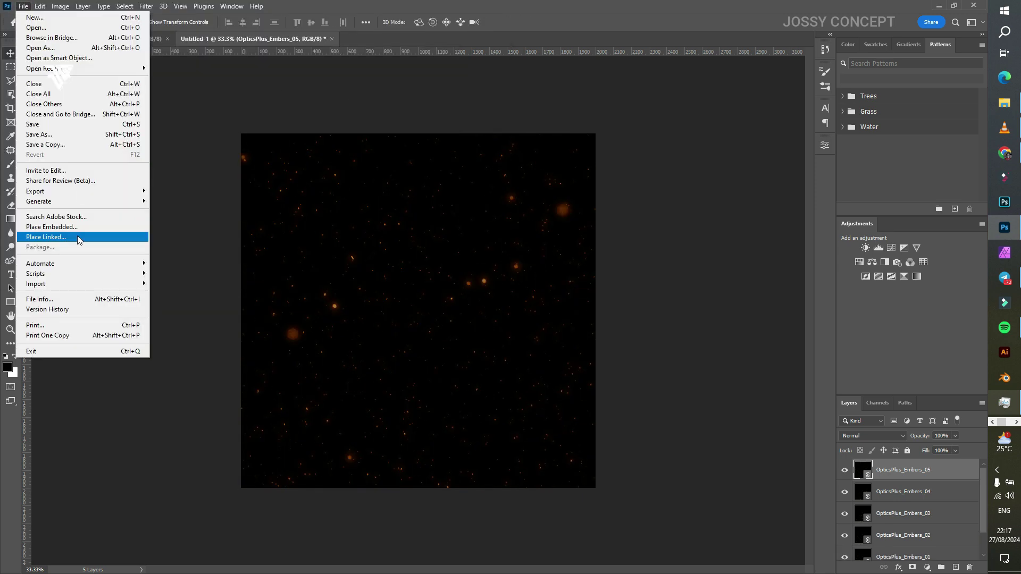
{"action": "left_click", "coordinate": [77, 235]}
{"action": "double_click", "coordinate": [409, 85]}
{"action": "key", "text": "Return"}
{"action": "left_click", "coordinate": [23, 6]}
{"action": "left_click", "coordinate": [45, 237]}
{"action": "double_click", "coordinate": [465, 81]}
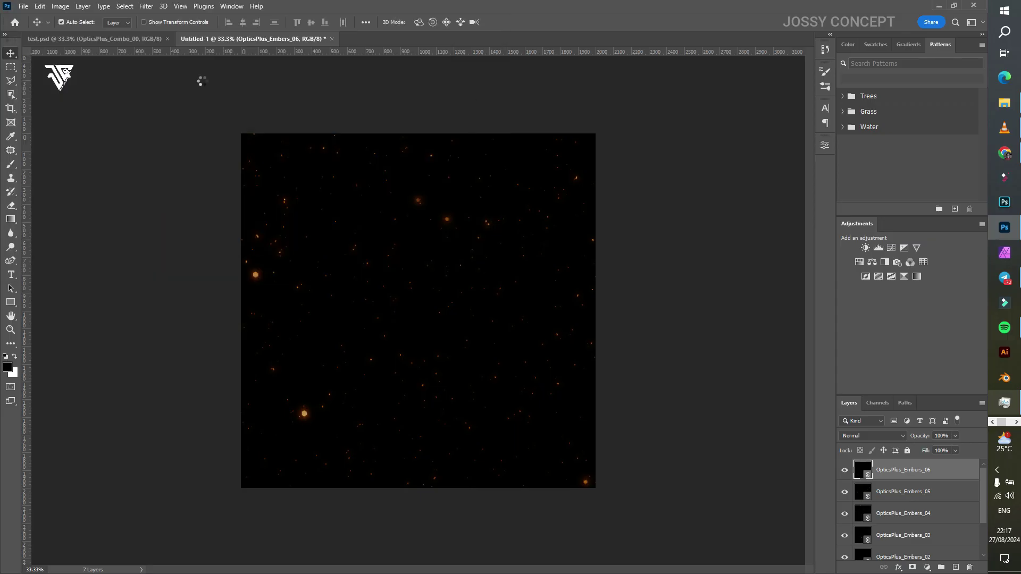
{"action": "key", "text": "Return"}
{"action": "left_click", "coordinate": [23, 6]}
{"action": "left_click", "coordinate": [46, 237]}
{"action": "double_click", "coordinate": [158, 156]}
{"action": "key", "text": "Return"}
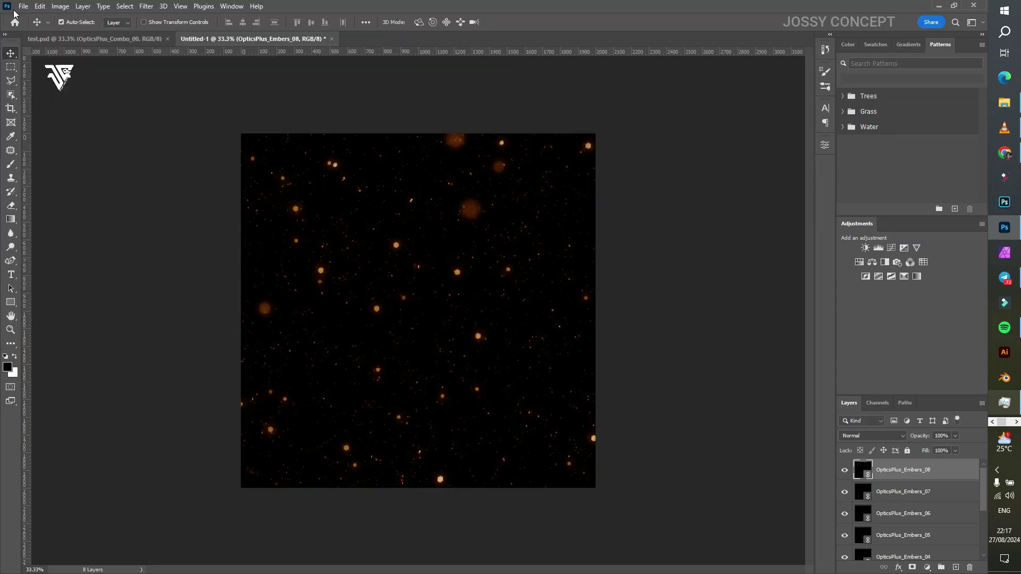
Step: Place Embers_Glow_01 through Embers_Glow_04 as linked layers, committing each
{"action": "left_click", "coordinate": [23, 7]}
{"action": "left_click", "coordinate": [46, 236]}
{"action": "double_click", "coordinate": [187, 155]}
{"action": "key", "text": "Return"}
{"action": "left_click", "coordinate": [23, 6]}
{"action": "left_click", "coordinate": [46, 237]}
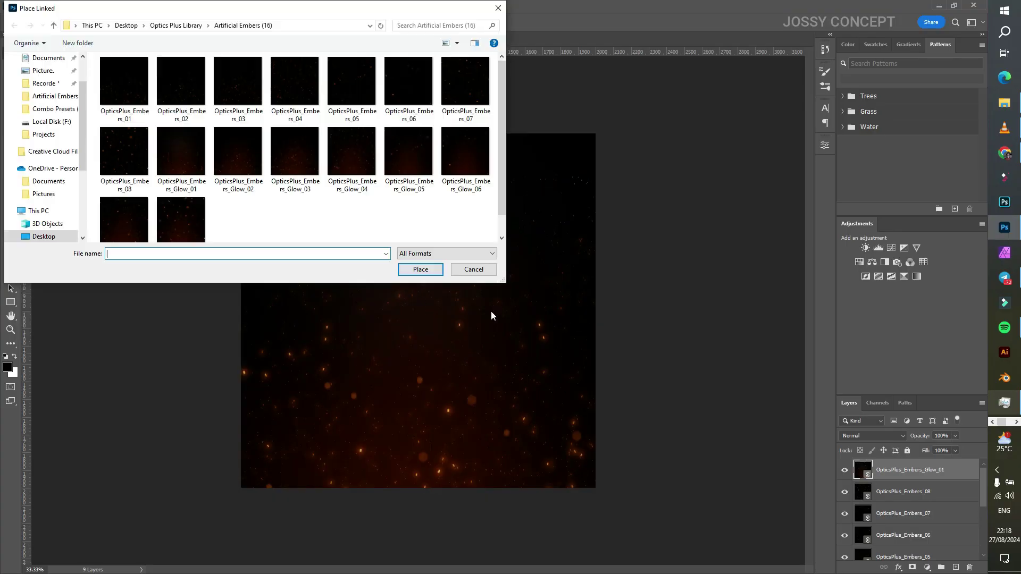
{"action": "double_click", "coordinate": [316, 185]}
{"action": "key", "text": "Return"}
{"action": "left_click", "coordinate": [22, 7]}
{"action": "left_click", "coordinate": [45, 237]}
{"action": "double_click", "coordinate": [290, 162]}
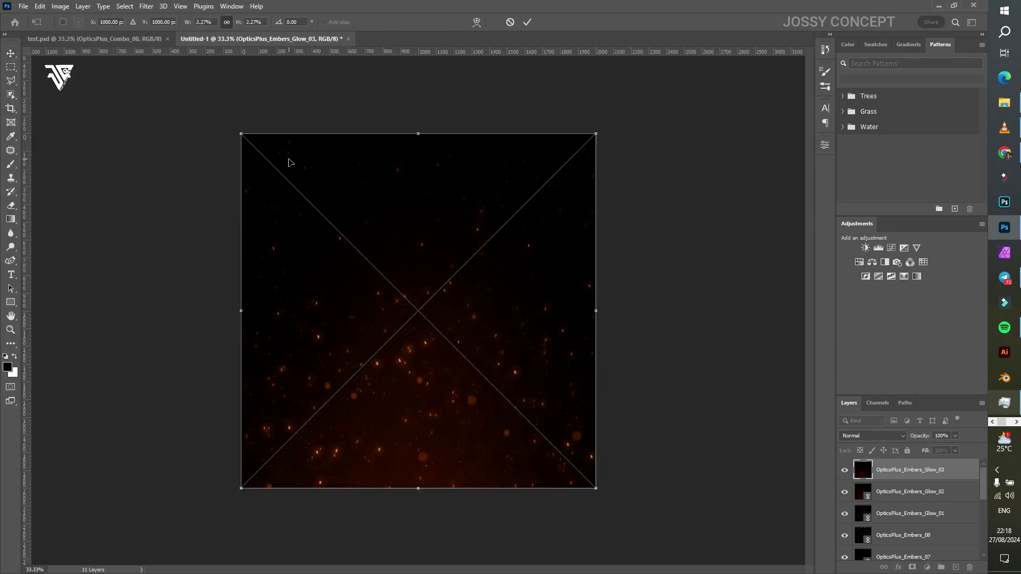
{"action": "key", "text": "Return"}
{"action": "left_click", "coordinate": [23, 7]}
{"action": "left_click", "coordinate": [45, 237]}
{"action": "double_click", "coordinate": [298, 176]}
{"action": "key", "text": "Return"}
Step: Place Embers_Glow_05 through Embers_Glow_08 as linked layers, committing each
{"action": "left_click", "coordinate": [23, 6]}
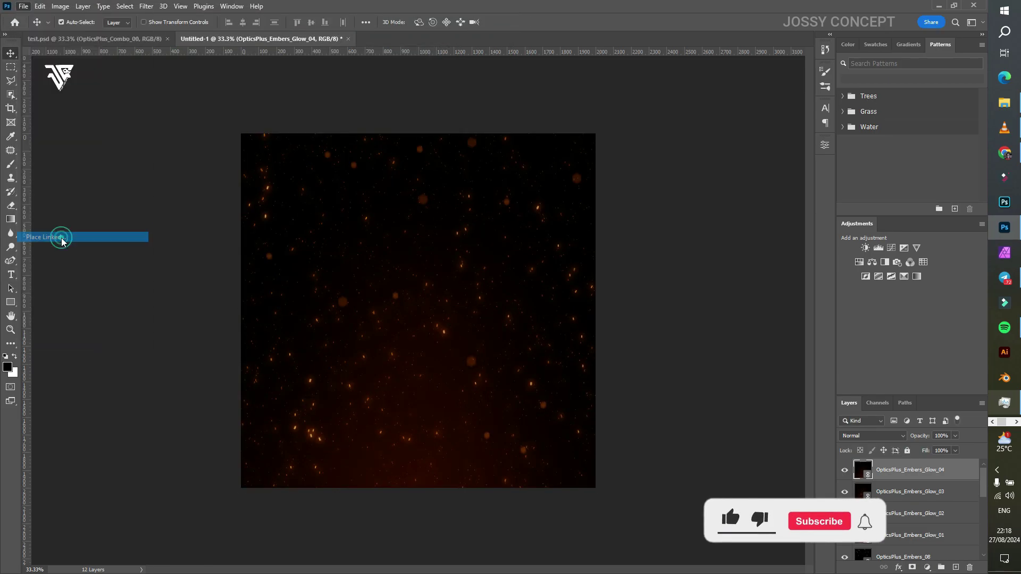
{"action": "left_click", "coordinate": [46, 236]}
{"action": "double_click", "coordinate": [412, 159]}
{"action": "key", "text": "Return"}
{"action": "left_click", "coordinate": [23, 6]}
{"action": "left_click", "coordinate": [45, 236]}
{"action": "double_click", "coordinate": [461, 150]}
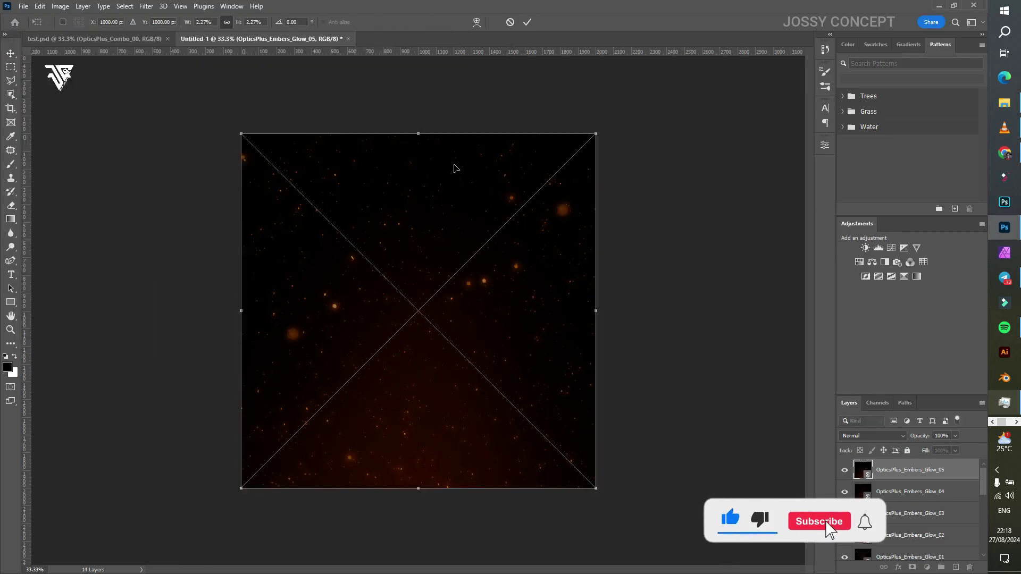
{"action": "key", "text": "Return"}
{"action": "left_click", "coordinate": [23, 6]}
{"action": "left_click", "coordinate": [46, 237]}
{"action": "double_click", "coordinate": [182, 217]}
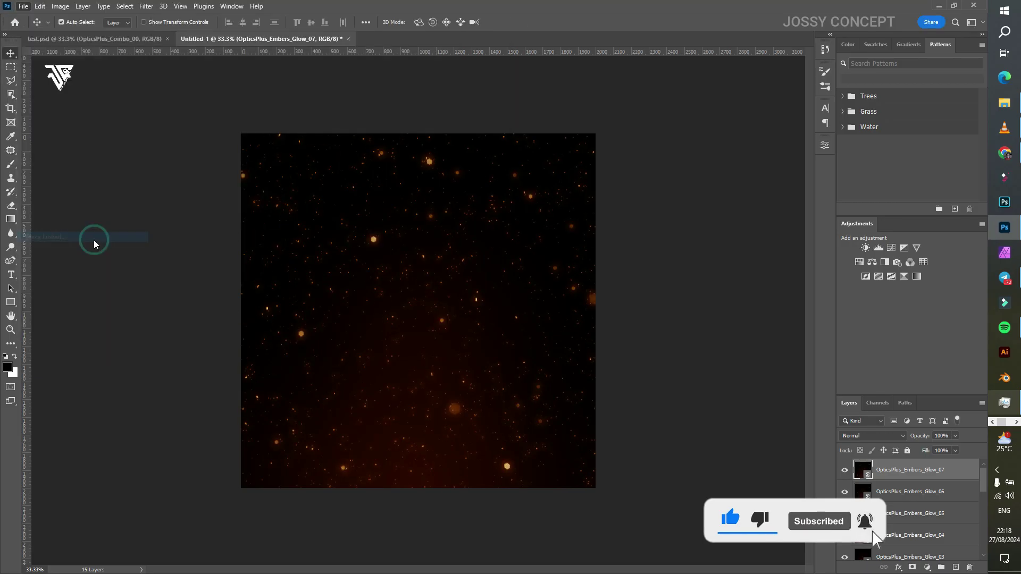
{"action": "key", "text": "Return"}
{"action": "double_click", "coordinate": [172, 216]}
{"action": "key", "text": "Return"}
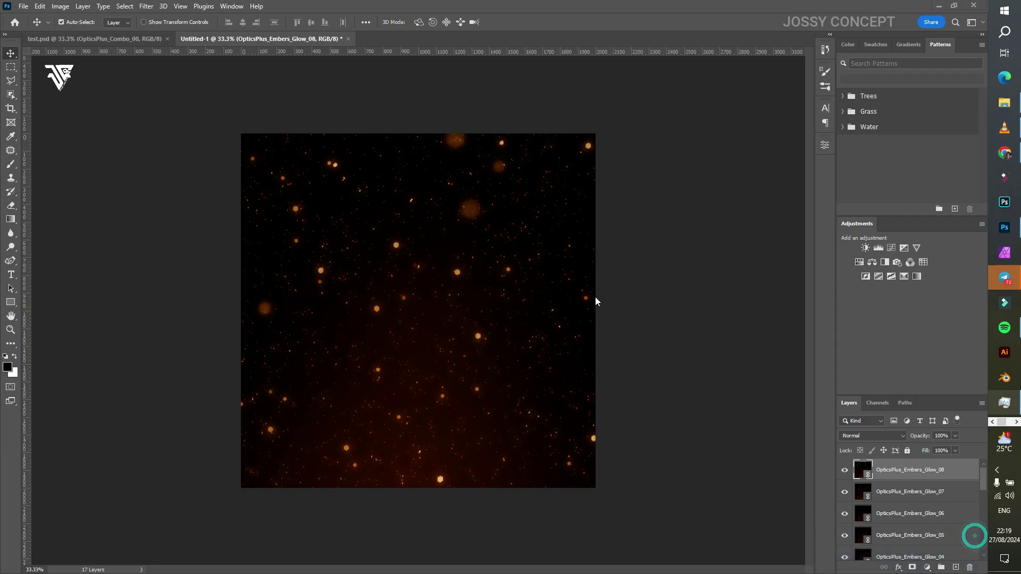
Step: Place OpticsPlus_Combo_00 through Combo_03 from Combo Presets as linked layers
{"action": "key", "text": "ctrl+shift+p"}
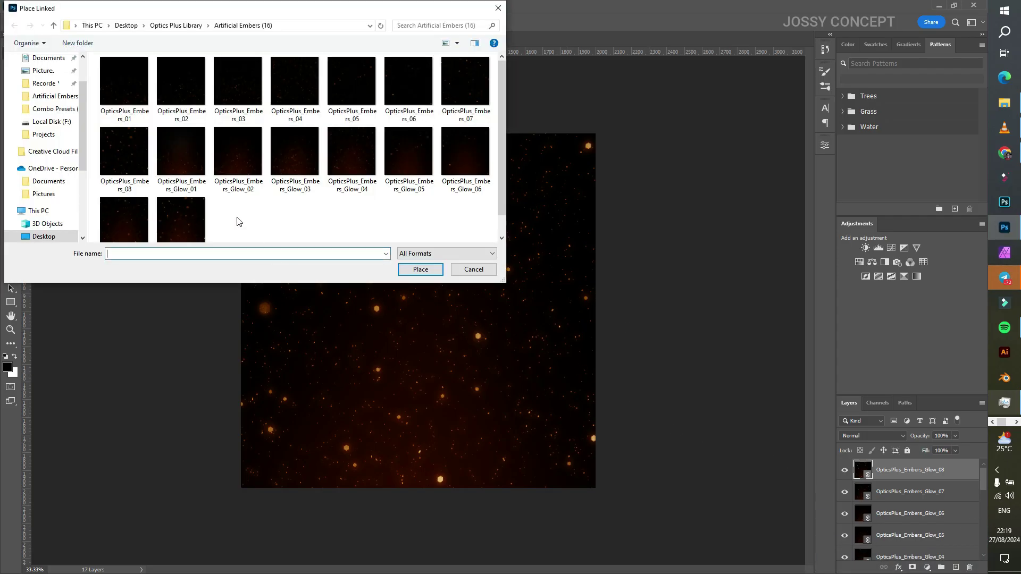
{"action": "left_click", "coordinate": [184, 25]}
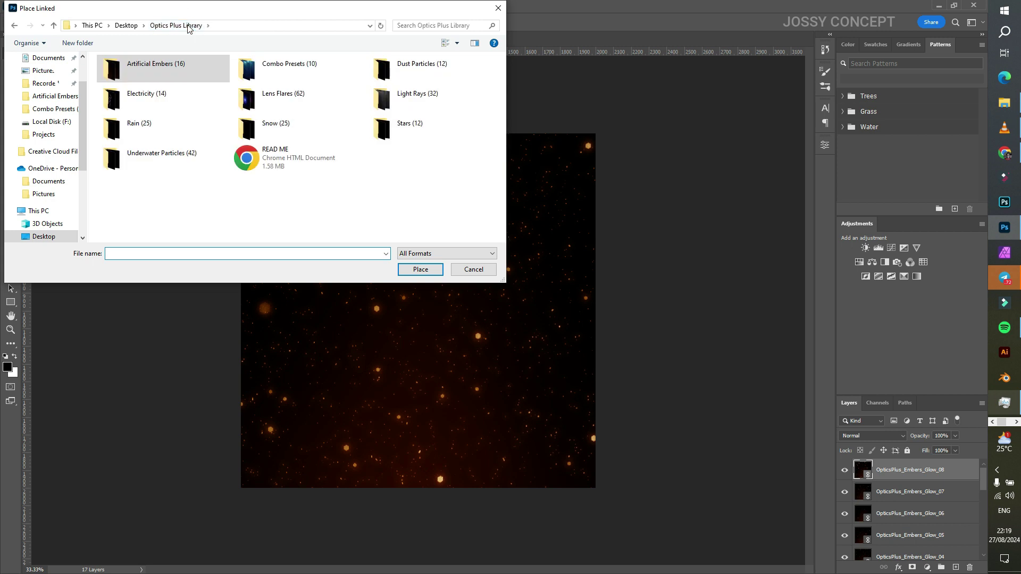
{"action": "double_click", "coordinate": [297, 66]}
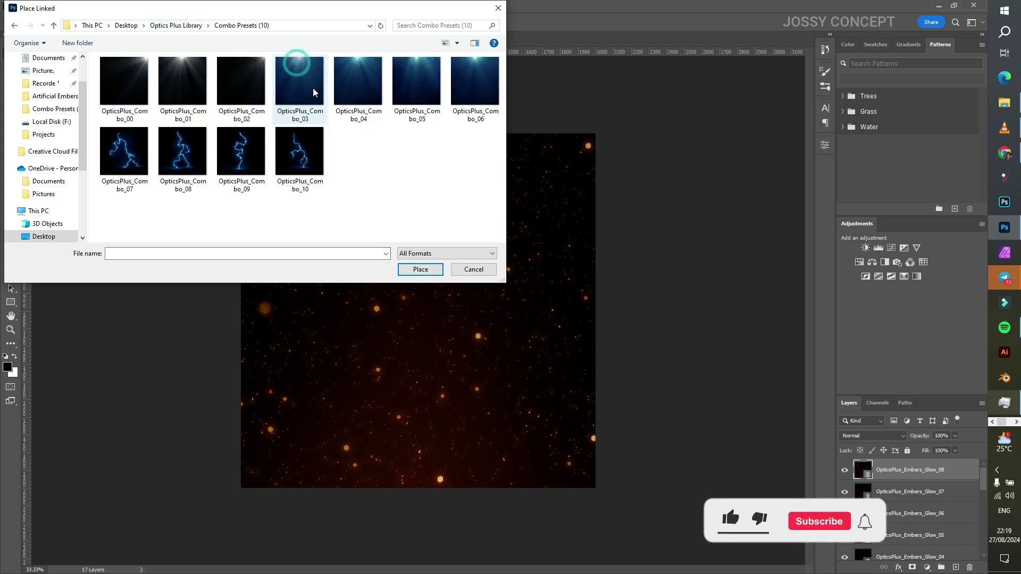
{"action": "double_click", "coordinate": [134, 83]}
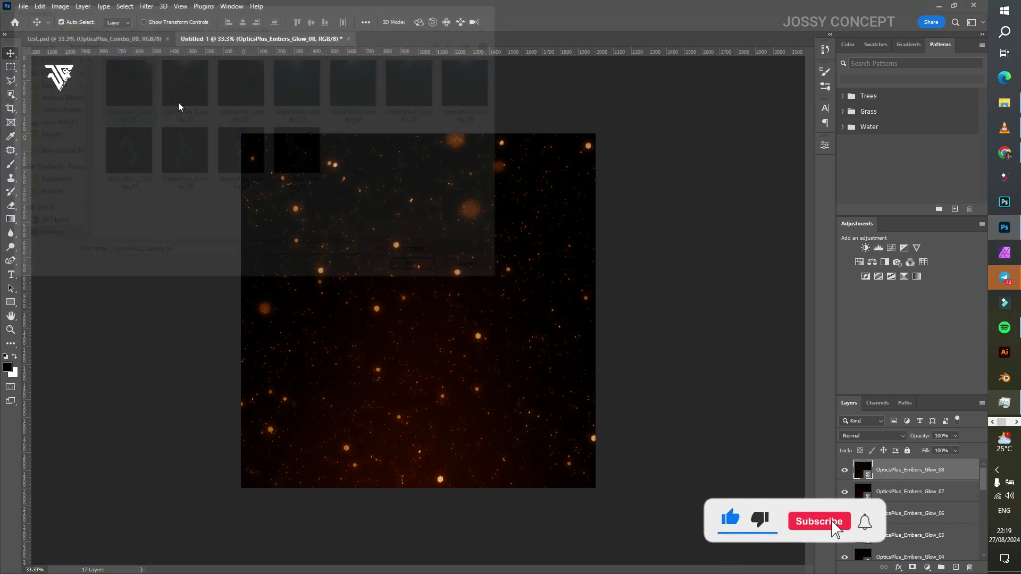
{"action": "left_click", "coordinate": [24, 6]}
{"action": "left_click", "coordinate": [45, 237]}
{"action": "double_click", "coordinate": [183, 81]}
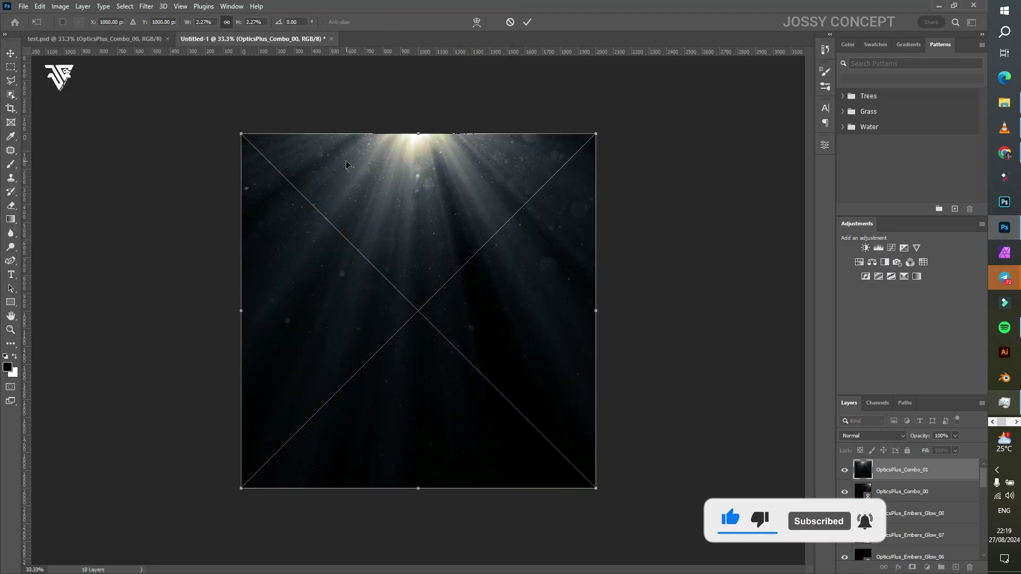
{"action": "key", "text": "Return"}
{"action": "left_click", "coordinate": [23, 5]}
{"action": "left_click", "coordinate": [45, 237]}
{"action": "double_click", "coordinate": [239, 85]}
{"action": "key", "text": "Return"}
{"action": "left_click", "coordinate": [23, 6]}
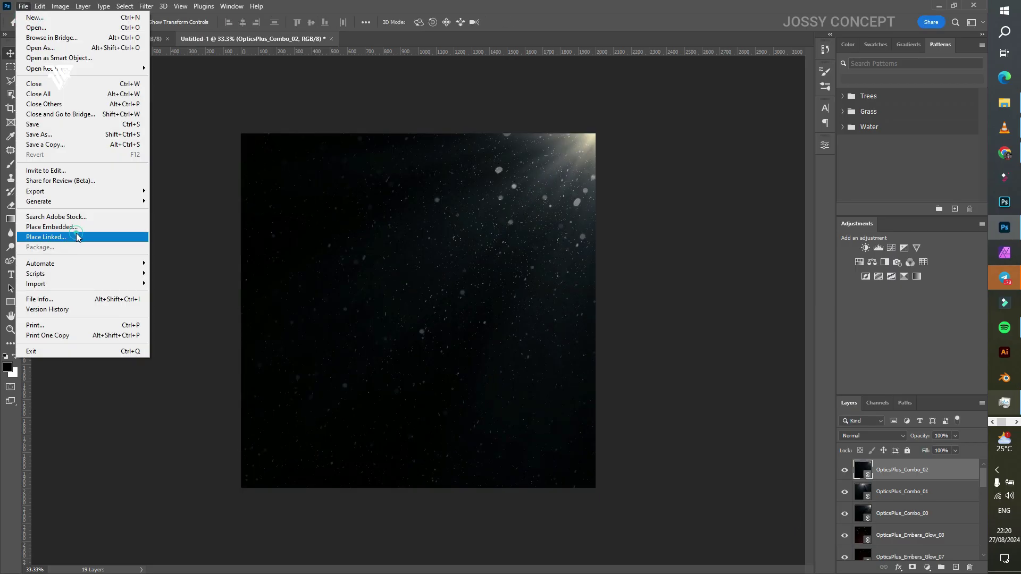
{"action": "left_click", "coordinate": [46, 236]}
{"action": "double_click", "coordinate": [289, 87]}
{"action": "key", "text": "Return"}
Step: Place Combo_04 through Combo_07 as linked layers, committing each
{"action": "left_click", "coordinate": [23, 6]}
{"action": "left_click", "coordinate": [45, 236]}
{"action": "double_click", "coordinate": [358, 81]}
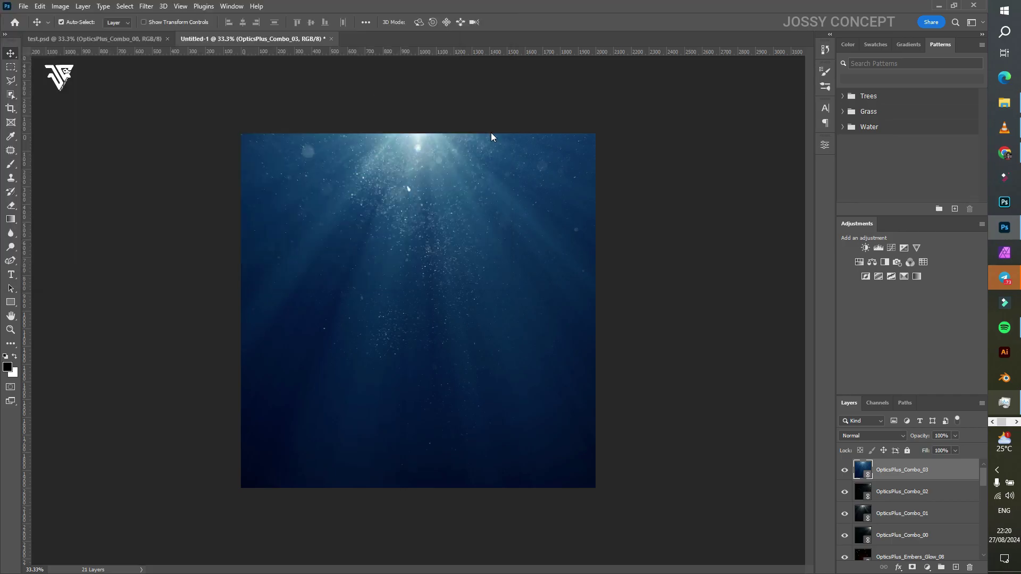
{"action": "key", "text": "Return"}
{"action": "left_click", "coordinate": [24, 5]}
{"action": "left_click", "coordinate": [45, 237]}
{"action": "double_click", "coordinate": [416, 80]}
{"action": "key", "text": "Return"}
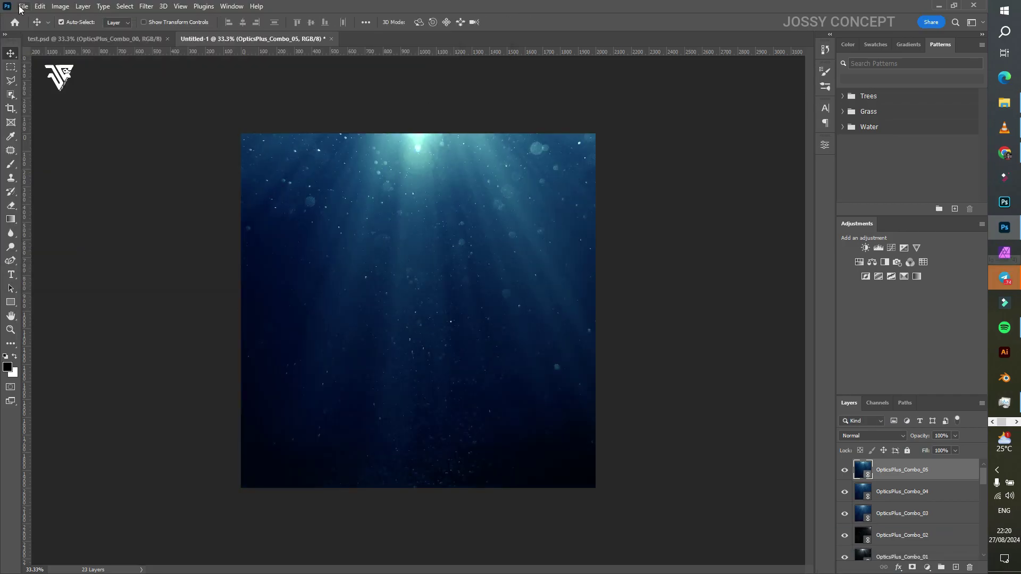
{"action": "left_click", "coordinate": [23, 5]}
{"action": "left_click", "coordinate": [46, 236]}
{"action": "double_click", "coordinate": [468, 82]}
{"action": "key", "text": "Return"}
{"action": "left_click", "coordinate": [24, 6]}
{"action": "left_click", "coordinate": [79, 237]}
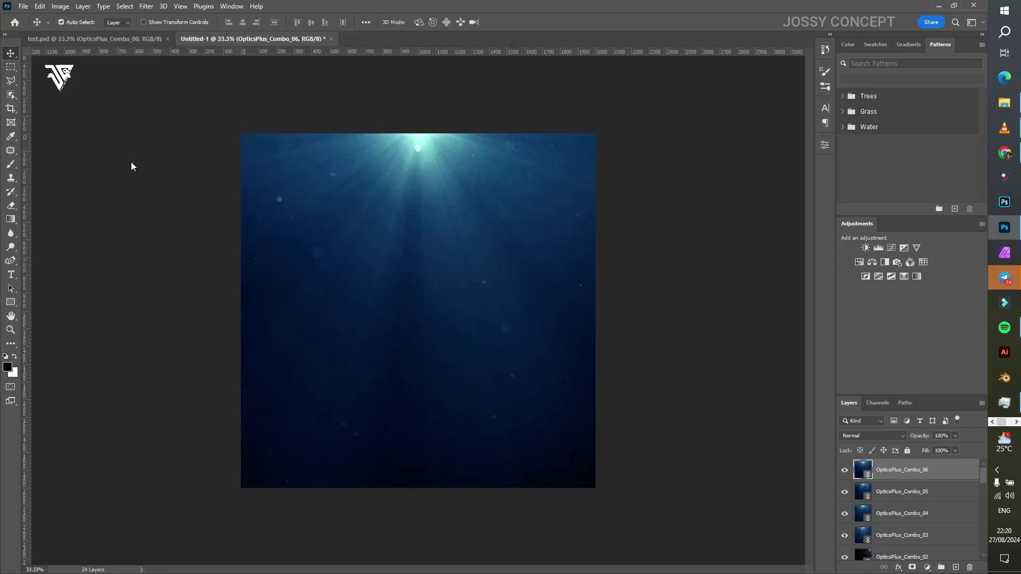
{"action": "double_click", "coordinate": [128, 150]}
Step: Place Combo_08 through Combo_10 as linked layers, committing each
{"action": "left_click", "coordinate": [24, 6]}
{"action": "left_click", "coordinate": [81, 237]}
{"action": "left_click", "coordinate": [177, 169]}
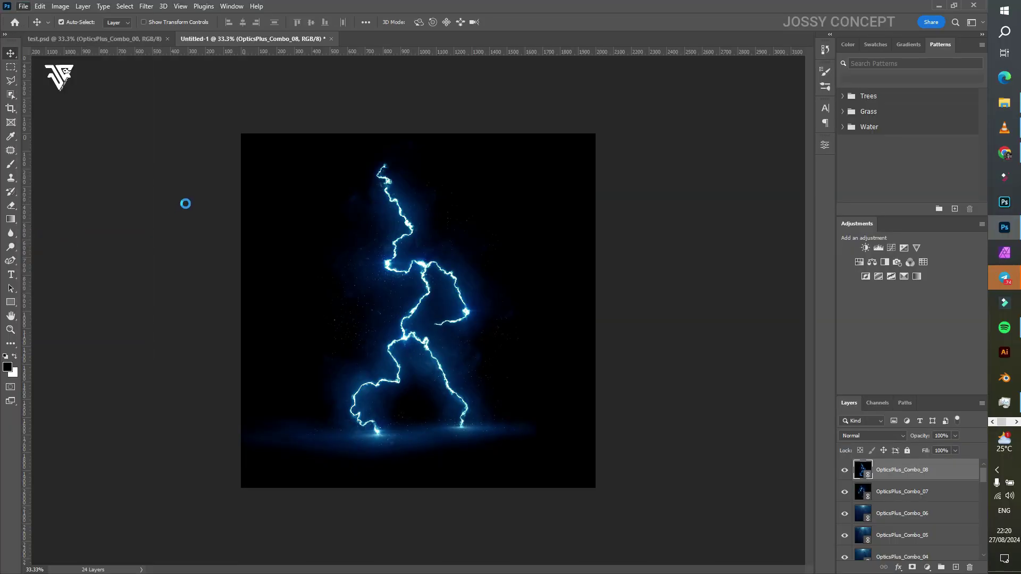
{"action": "key", "text": "Return"}
{"action": "left_click", "coordinate": [23, 6]}
{"action": "left_click", "coordinate": [80, 238]}
{"action": "double_click", "coordinate": [310, 146]}
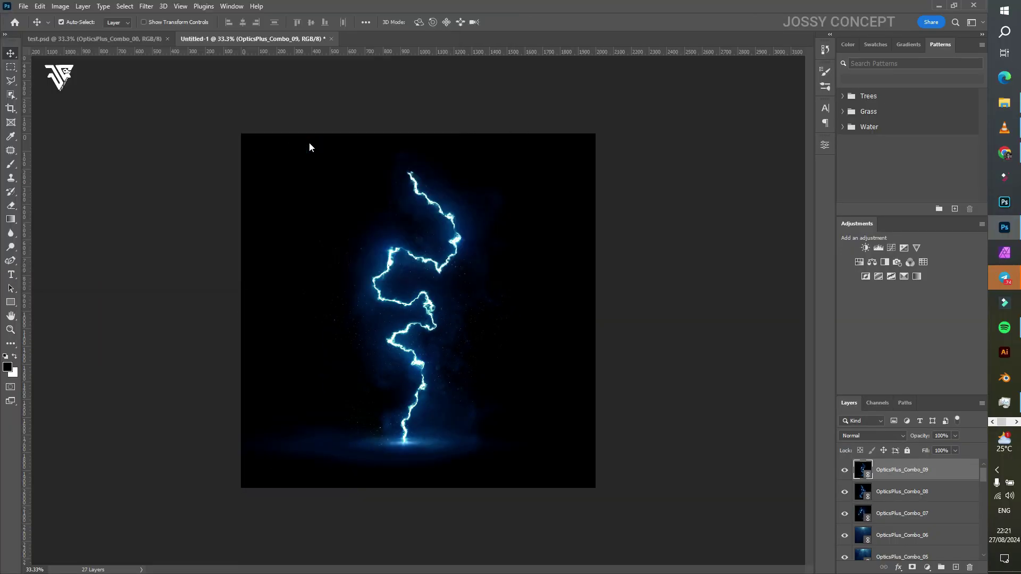
{"action": "key", "text": "Return"}
{"action": "key", "text": "Return"}
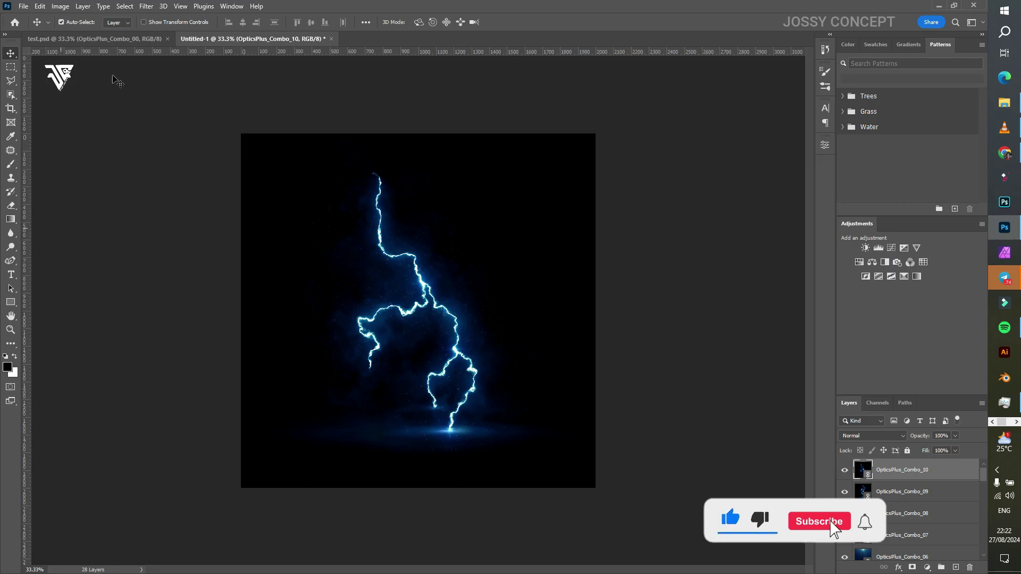
{"action": "left_click", "coordinate": [96, 39]}
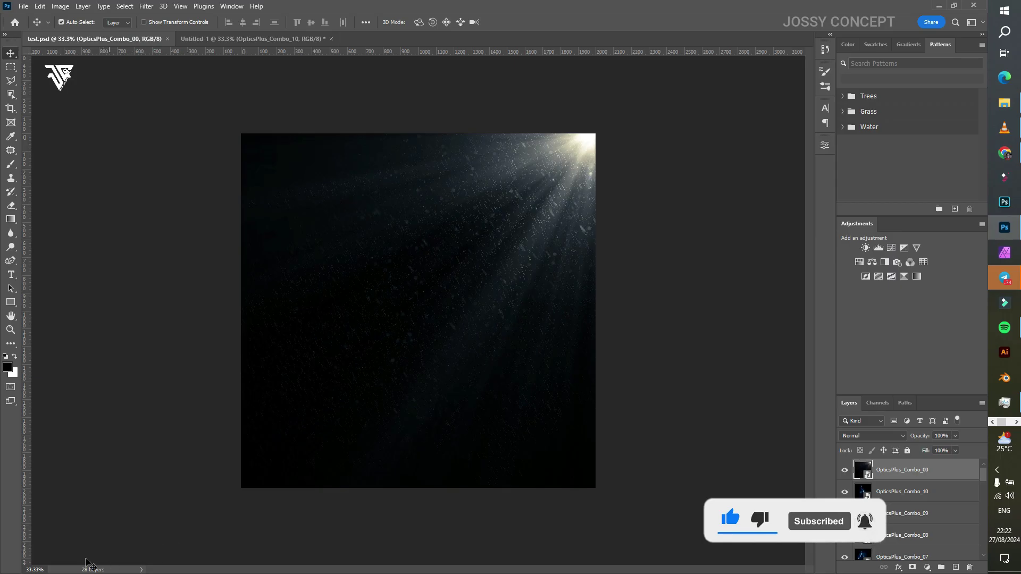
{"action": "left_click", "coordinate": [234, 39]}
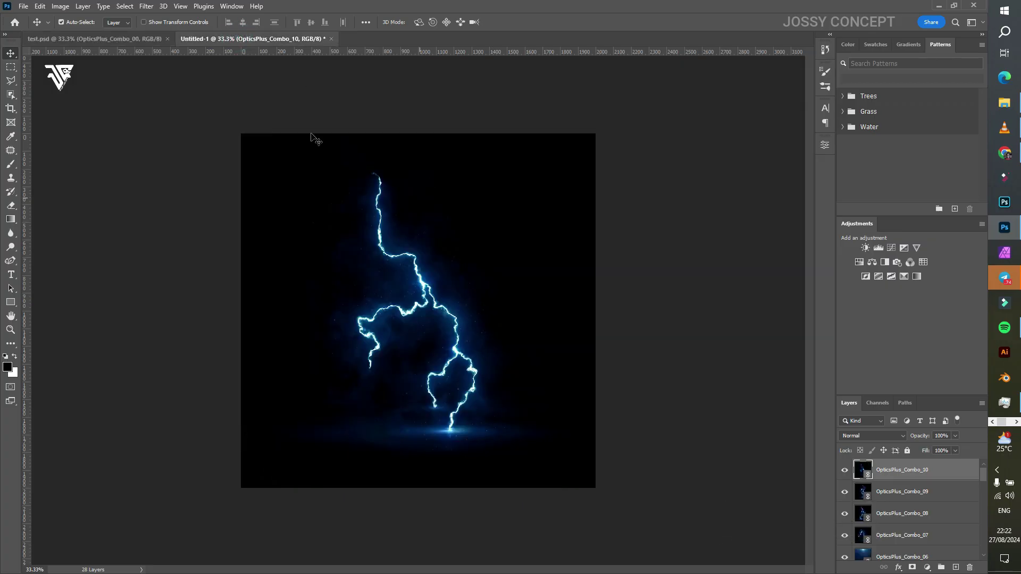
{"action": "left_click", "coordinate": [23, 6]}
{"action": "left_click", "coordinate": [26, 8]}
Step: Save the lightning document as test1.psd in the test folder on the Desktop
{"action": "left_click", "coordinate": [181, 127]}
{"action": "left_click", "coordinate": [24, 6]}
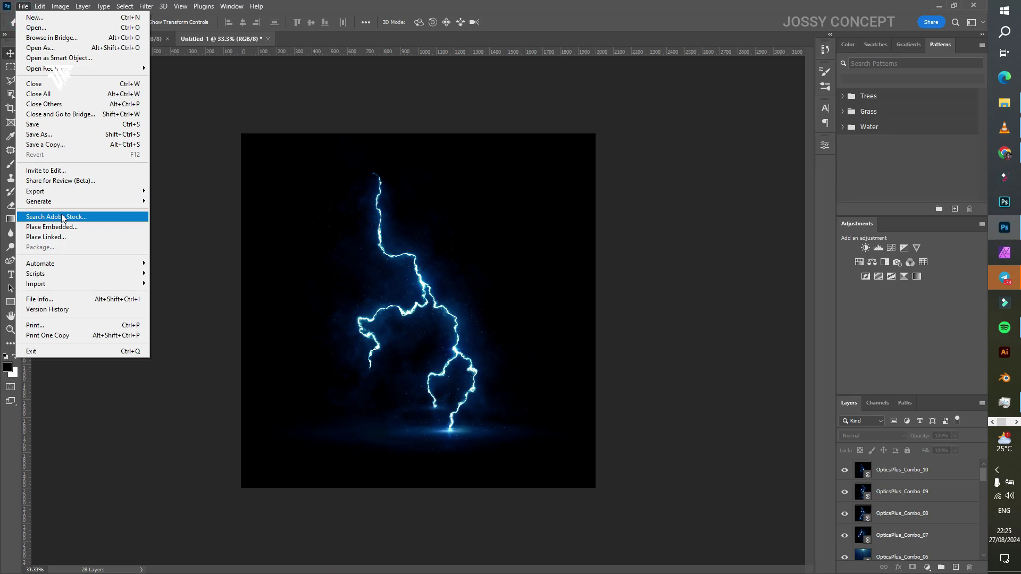
{"action": "left_click", "coordinate": [65, 127]}
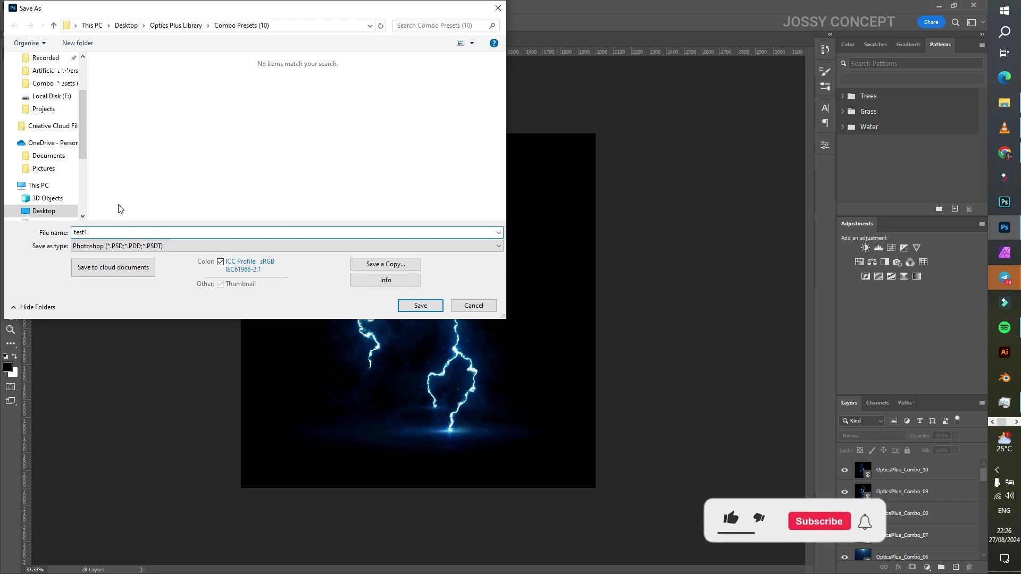
{"action": "left_click", "coordinate": [52, 214]}
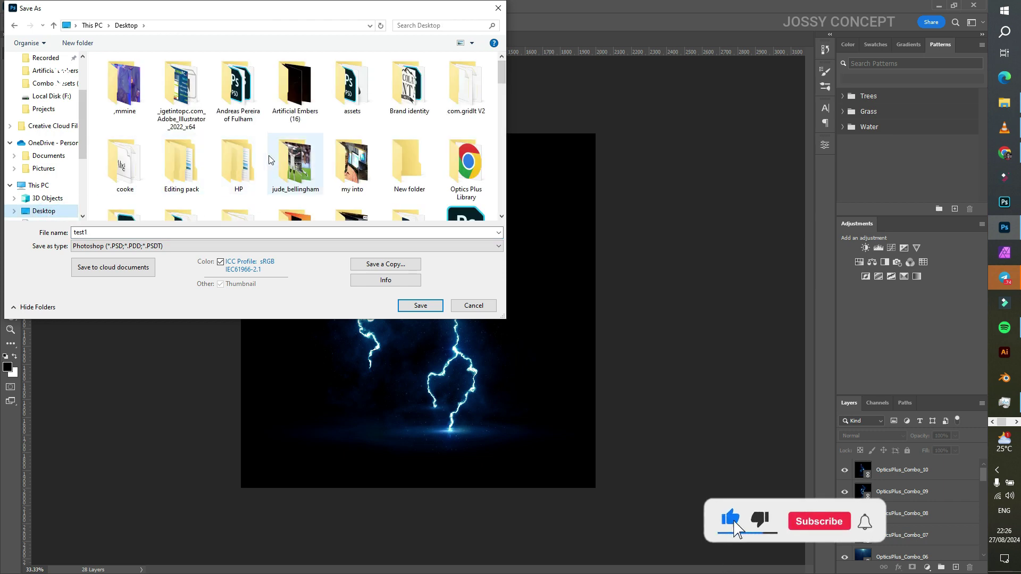
{"action": "scroll", "coordinate": [440, 145], "scroll_direction": "down", "scroll_amount": 2}
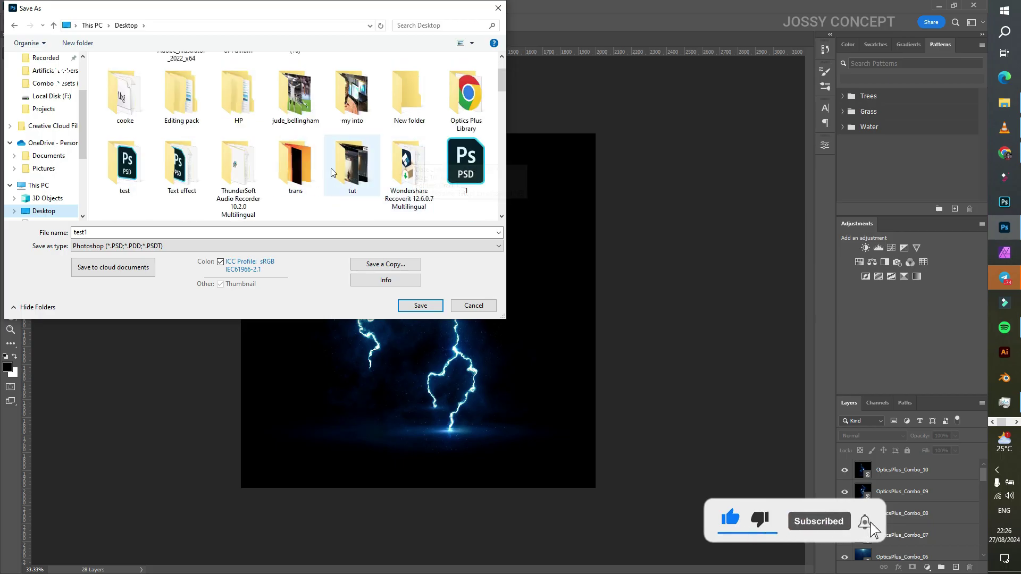
{"action": "double_click", "coordinate": [125, 162]}
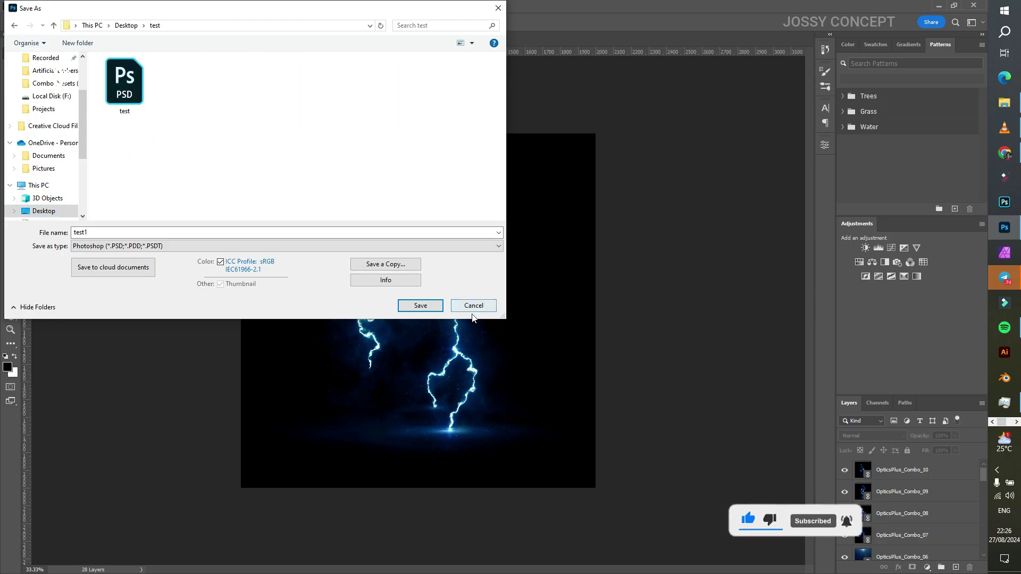
{"action": "left_click", "coordinate": [427, 307]}
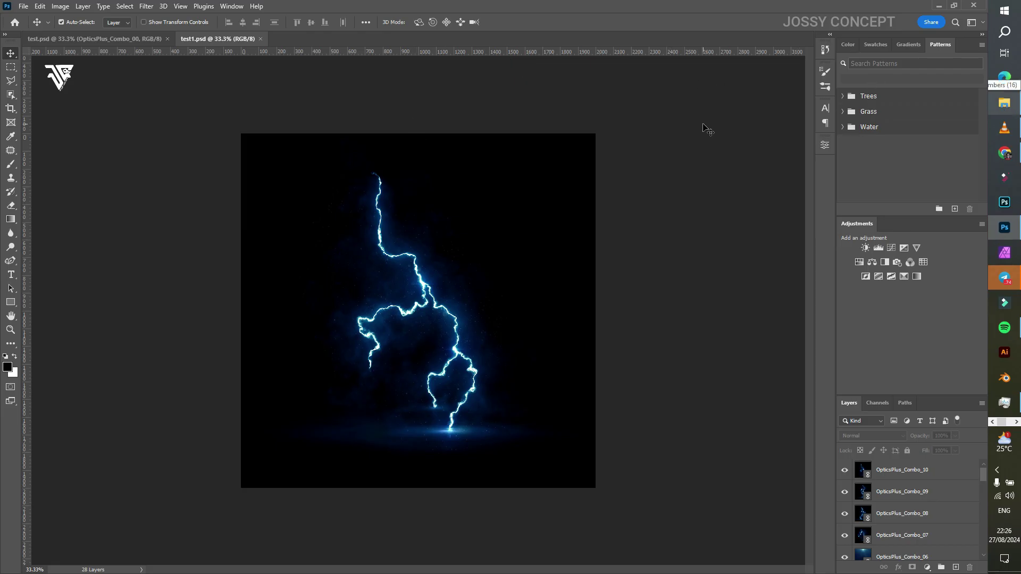
Step: Permanently delete all 16 ember images from the Artificial Embers folder, then return to Photoshop
{"action": "left_click", "coordinate": [1004, 102]}
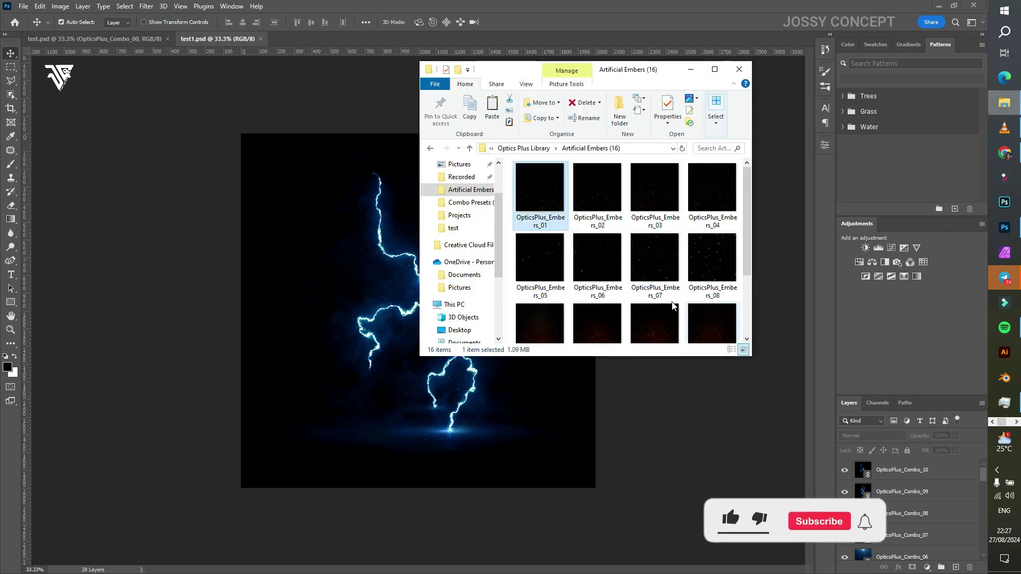
{"action": "scroll", "coordinate": [686, 303], "scroll_direction": "down", "scroll_amount": 2}
{"action": "left_click", "coordinate": [719, 315]}
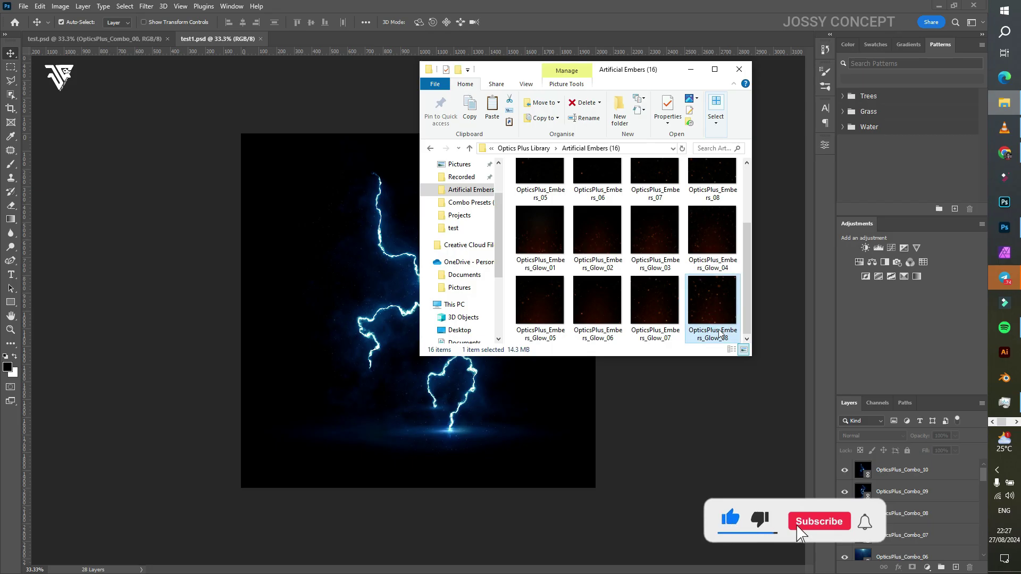
{"action": "key", "text": "ctrl+a"}
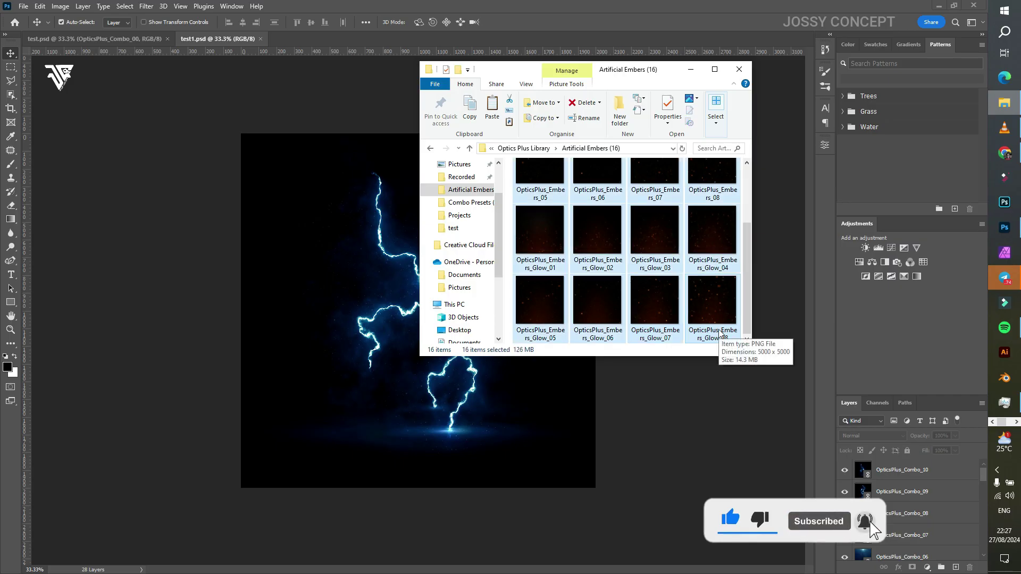
{"action": "key", "text": "shift+Delete"}
{"action": "key", "text": "Escape"}
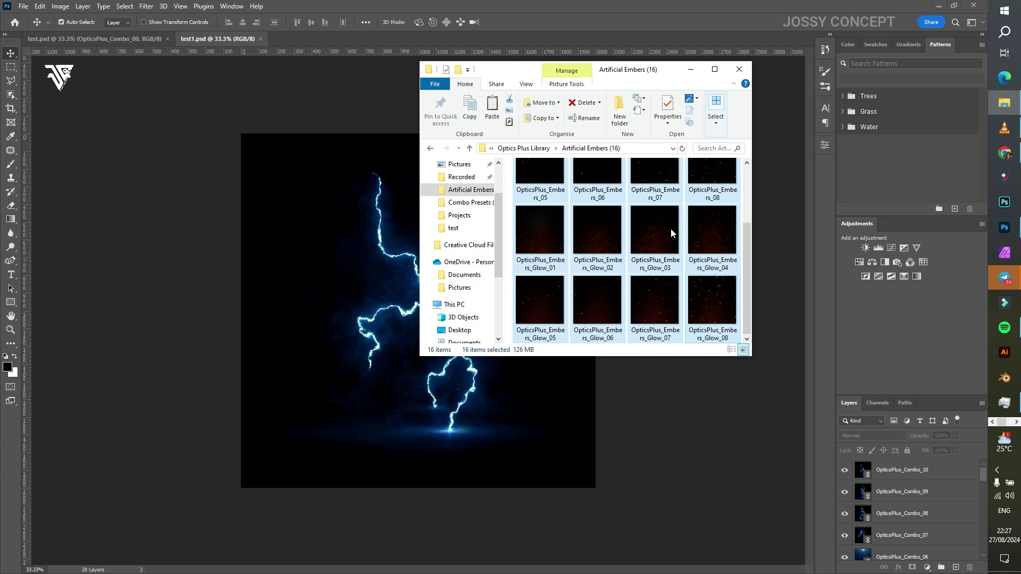
{"action": "key", "text": "Delete"}
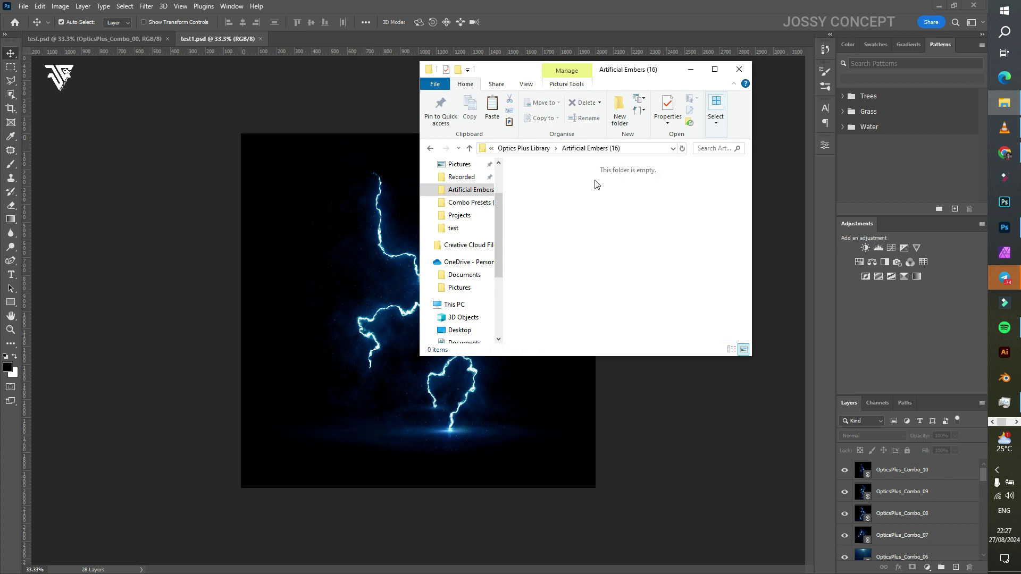
{"action": "left_click", "coordinate": [258, 39]}
Step: Close test1.psd, reopen it from Open Recent, and dismiss the missing linked embers warning
{"action": "left_click", "coordinate": [261, 38]}
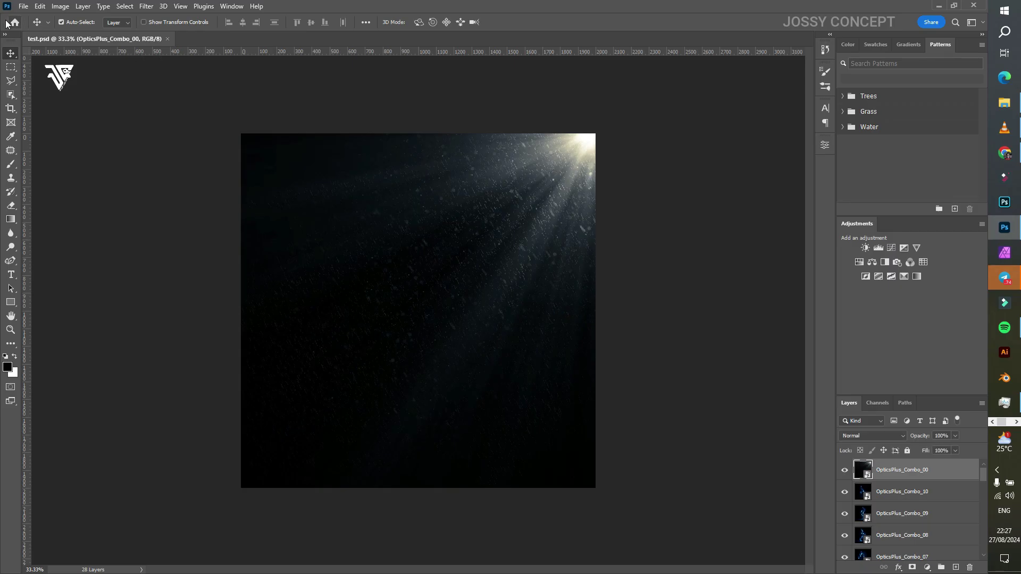
{"action": "left_click", "coordinate": [24, 6]}
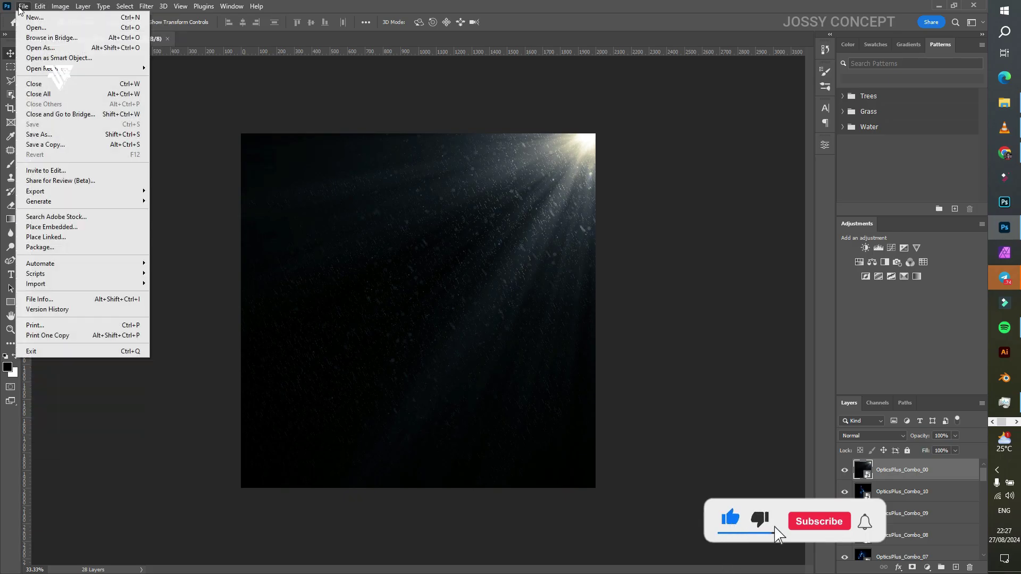
{"action": "mouse_move", "coordinate": [91, 68]}
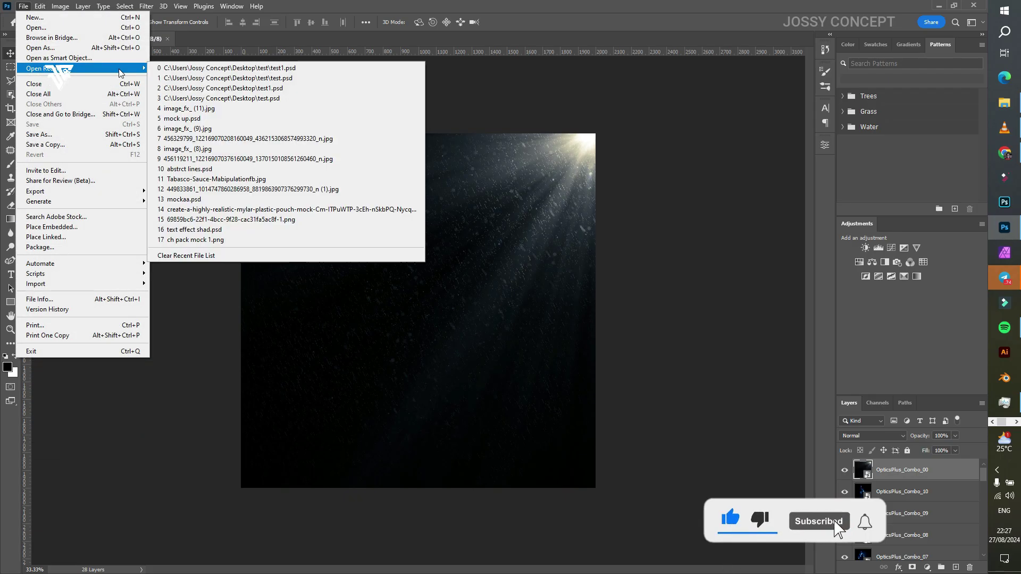
{"action": "left_click", "coordinate": [237, 68]}
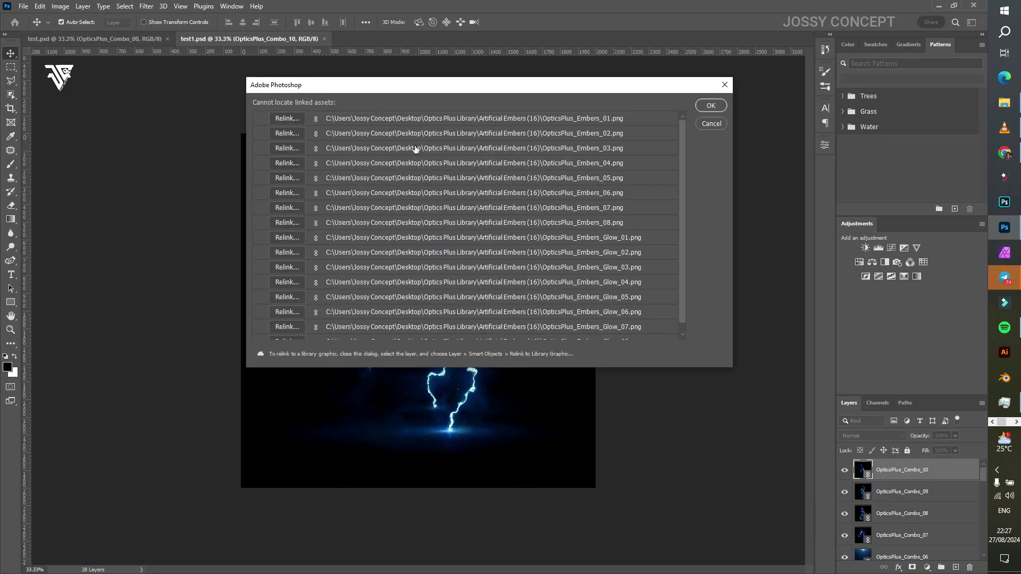
{"action": "scroll", "coordinate": [334, 144], "scroll_direction": "down", "scroll_amount": 1}
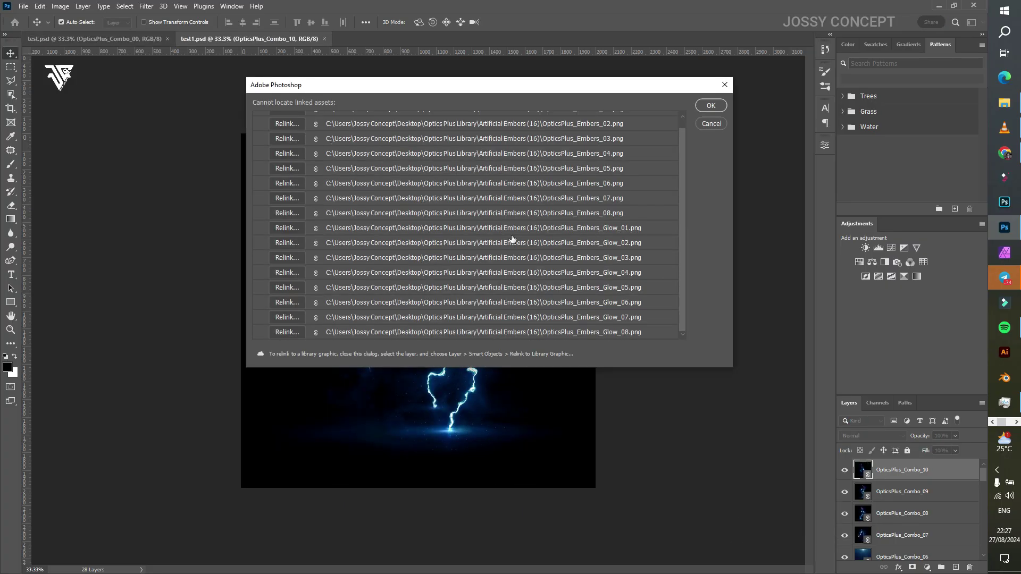
{"action": "scroll", "coordinate": [512, 239], "scroll_direction": "up", "scroll_amount": 1}
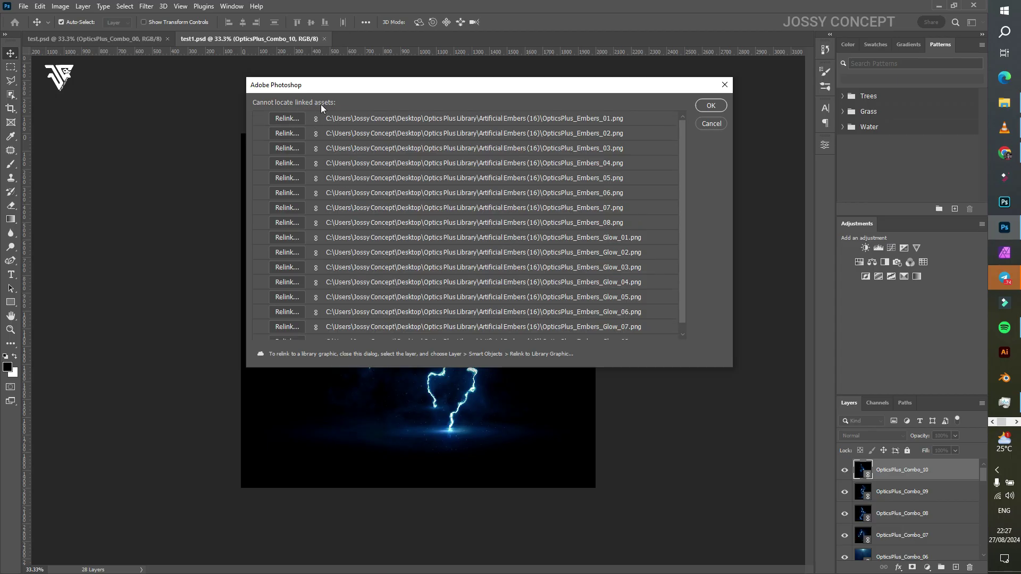
{"action": "scroll", "coordinate": [532, 277], "scroll_direction": "down", "scroll_amount": 1}
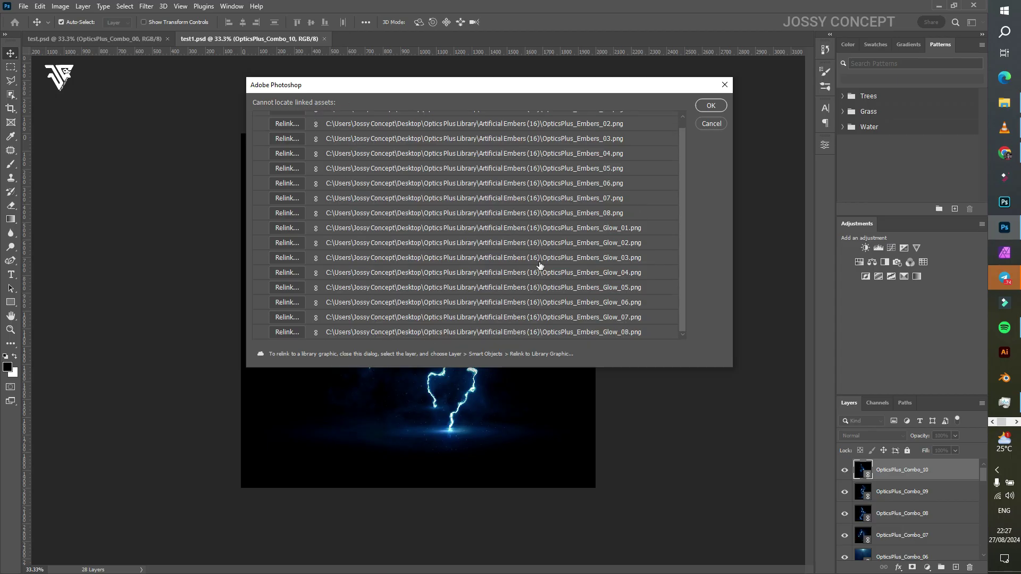
{"action": "left_click", "coordinate": [712, 105]}
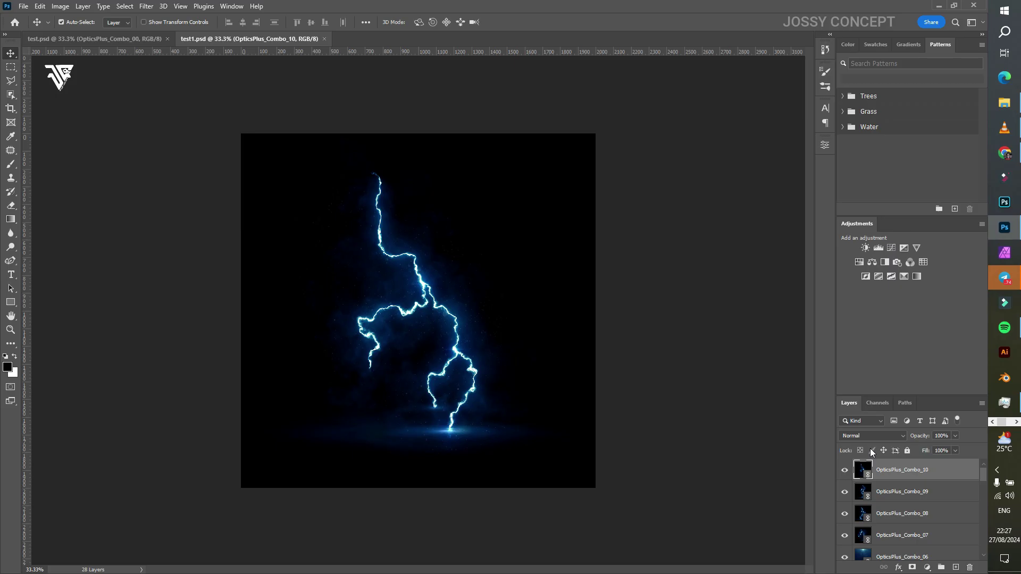
Step: Try resizing the lightning layer with Free Transform, cancel it, then bring up File Explorer
{"action": "key", "text": "ctrl+t"}
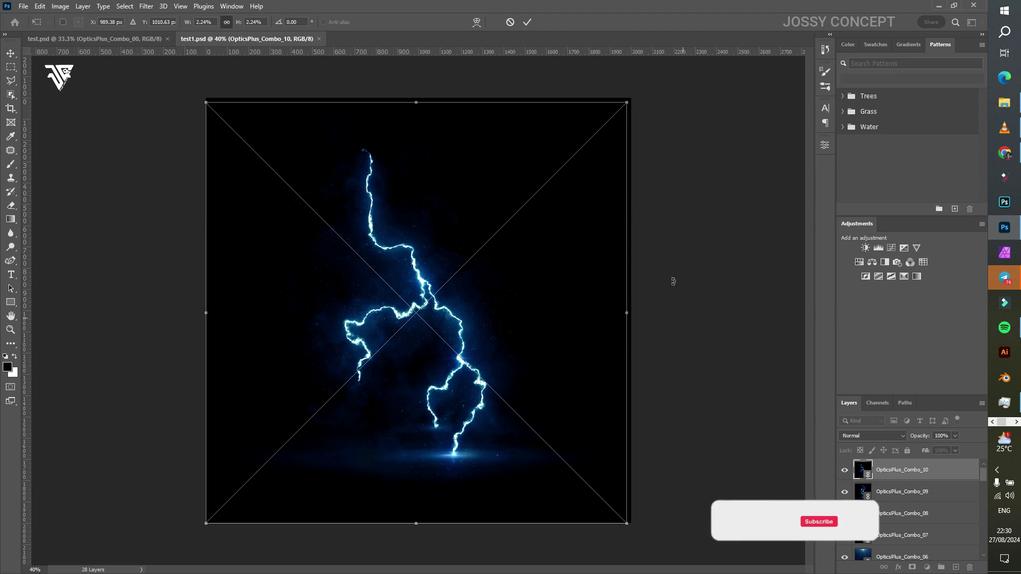
{"action": "mouse_move", "coordinate": [628, 99]}
{"action": "left_mouse_down"}
{"action": "mouse_move", "coordinate": [517, 240]}
{"action": "mouse_move", "coordinate": [599, 142]}
{"action": "mouse_move", "coordinate": [661, 105]}
{"action": "mouse_move", "coordinate": [620, 120]}
{"action": "mouse_move", "coordinate": [642, 109]}
{"action": "left_mouse_up"}
{"action": "left_click", "coordinate": [512, 24]}
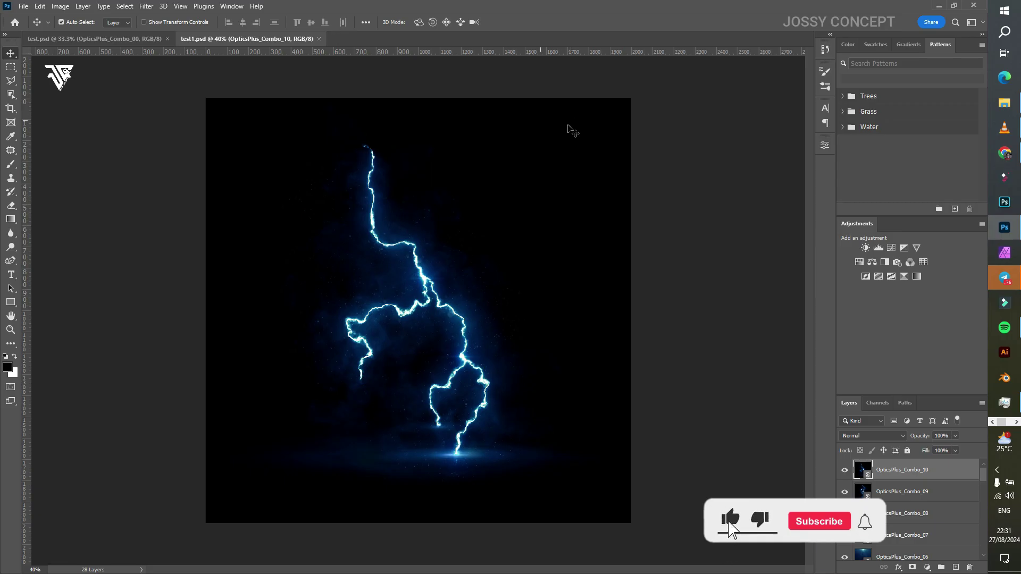
{"action": "left_click", "coordinate": [1004, 104]}
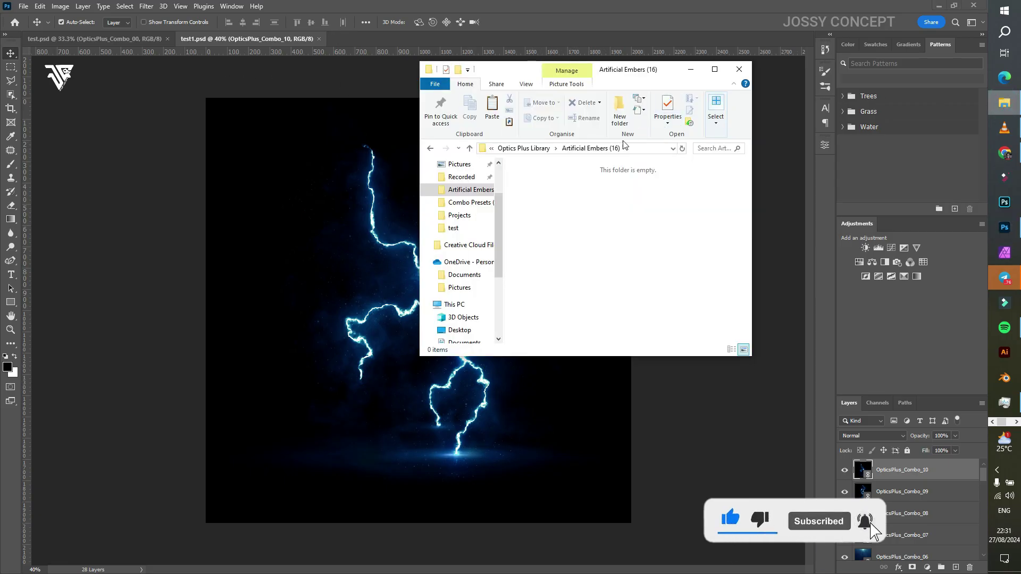
Step: Compare sizes in the Desktop test folder: test1 at 123 MB versus test at 450 MB
{"action": "left_click", "coordinate": [459, 228]}
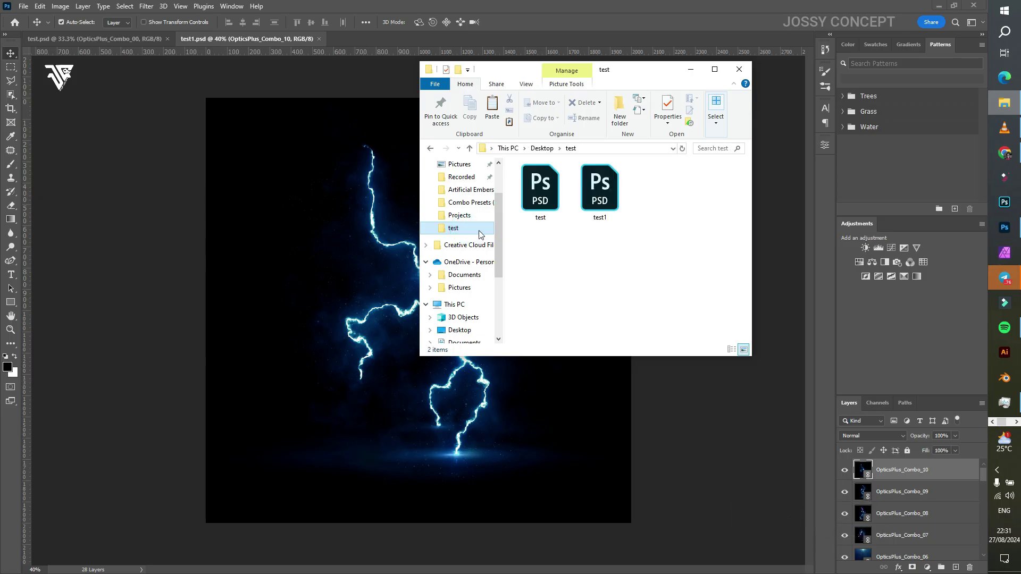
{"action": "double_click", "coordinate": [601, 192]}
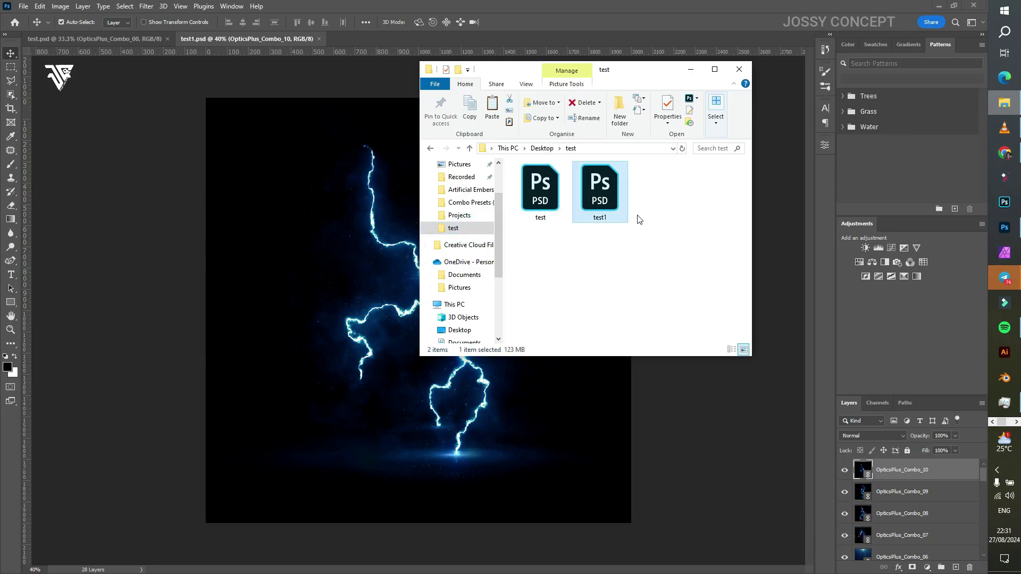
{"action": "left_click", "coordinate": [539, 213]}
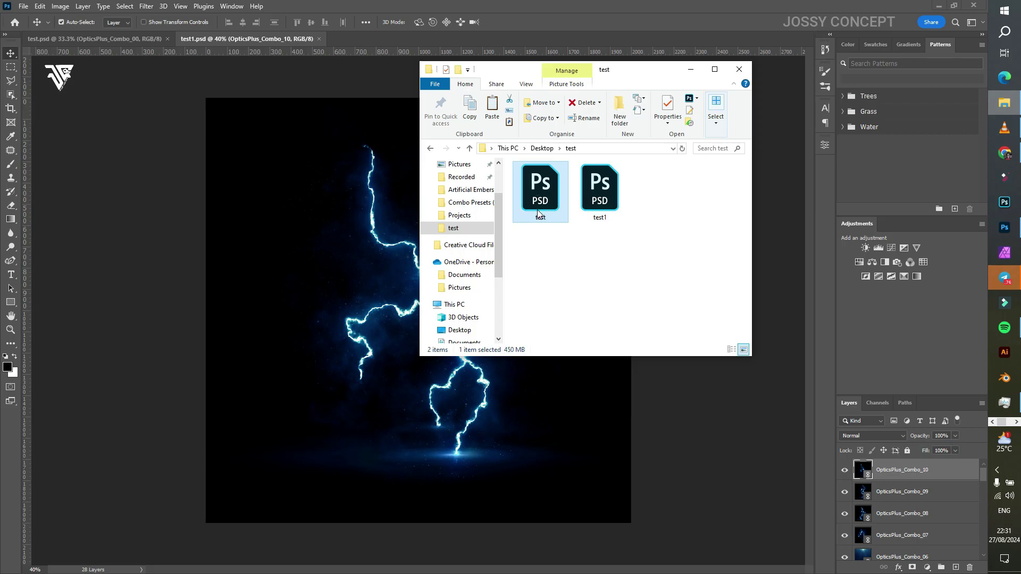